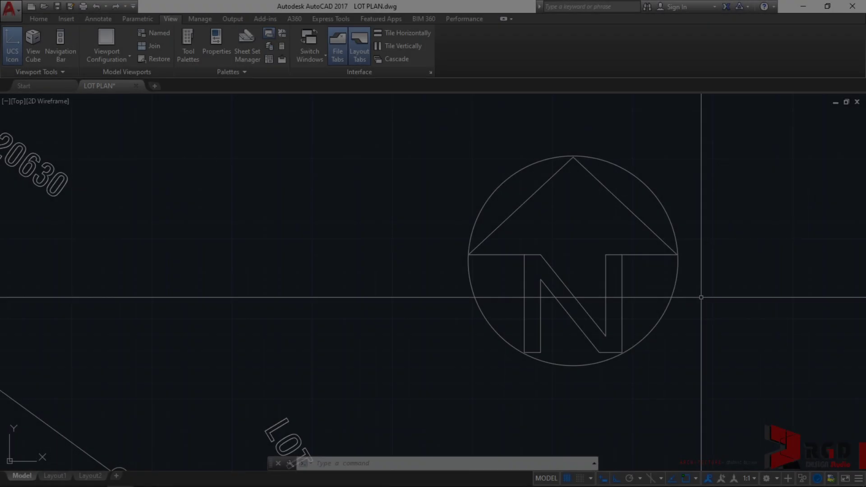
Draw a vertical guide line 2500 units long, upward from the bottom quadrant of the large north arrow's circle
scroll(696, 299, down, 5)
scroll(690, 296, up, 7)
scroll(686, 287, down, 2)
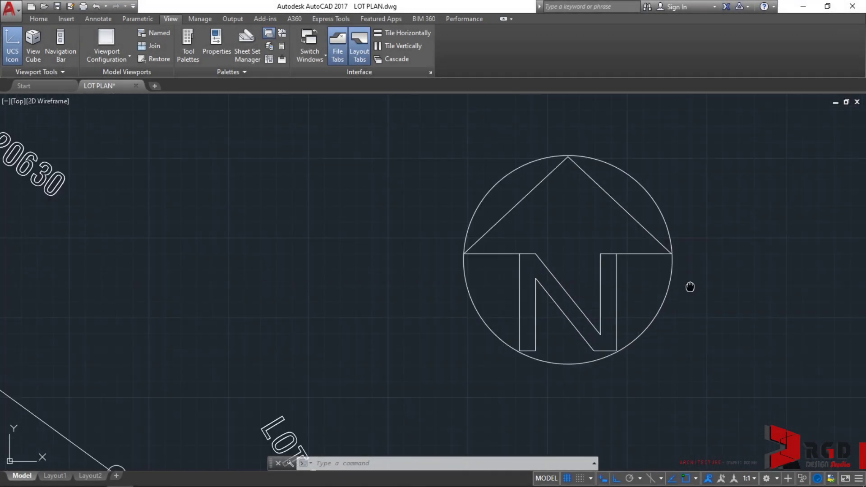
middle_drag(690, 286, 677, 315)
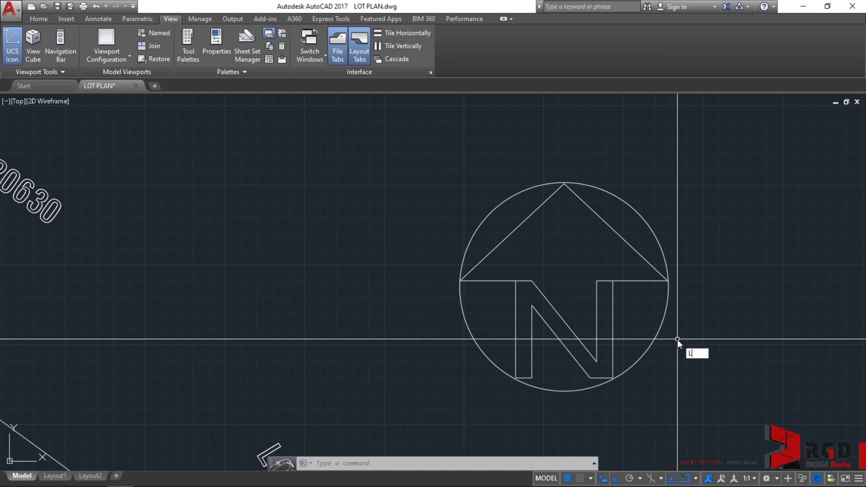
key(Return)
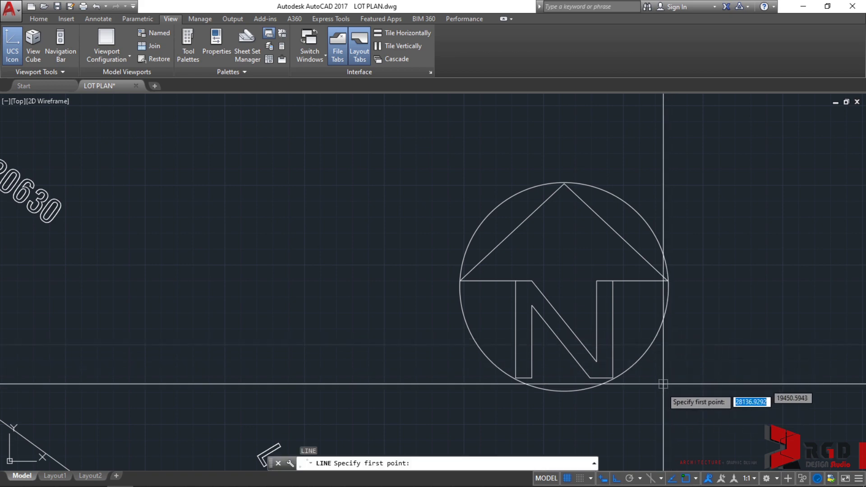
scroll(562, 402, up, 5)
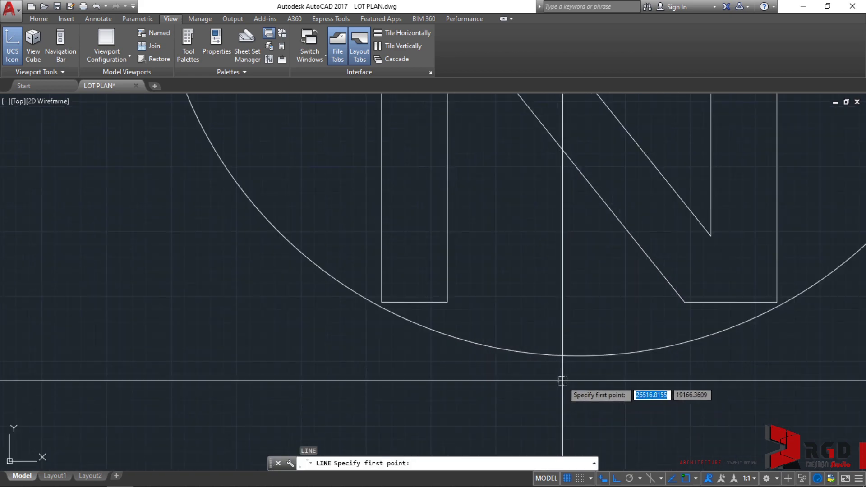
click(579, 356)
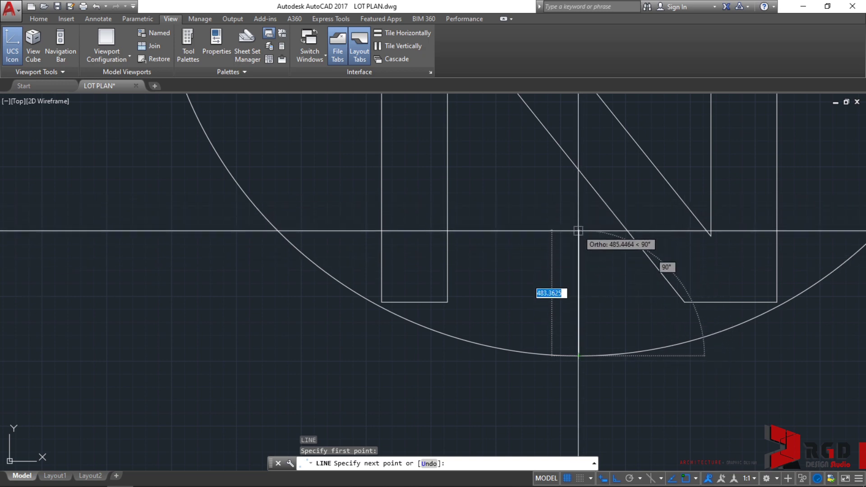
text(1000)
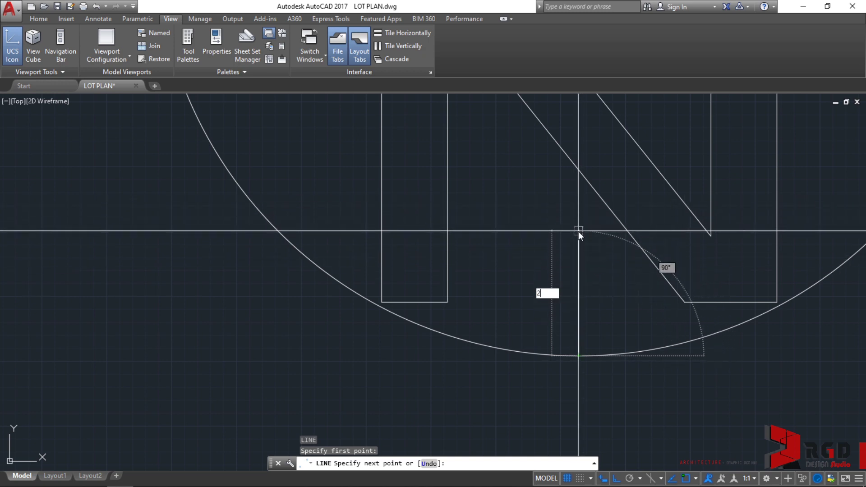
key(Return)
key(Return)
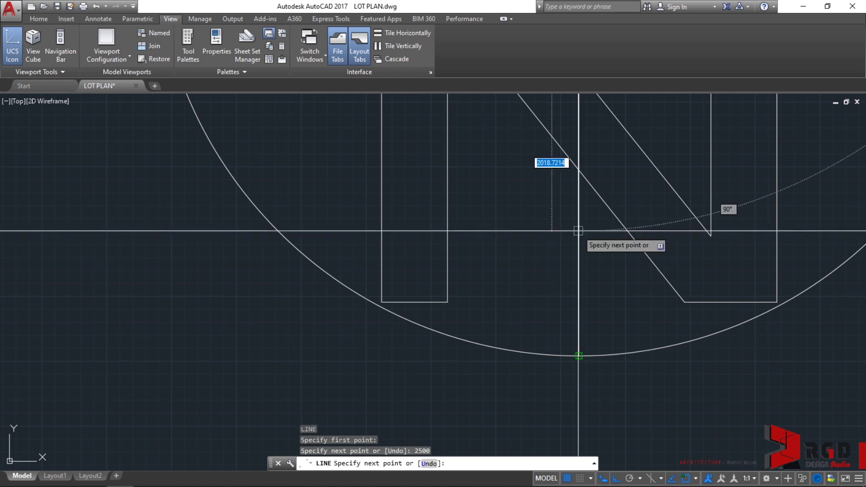
key(Escape)
scroll(625, 239, down, 5)
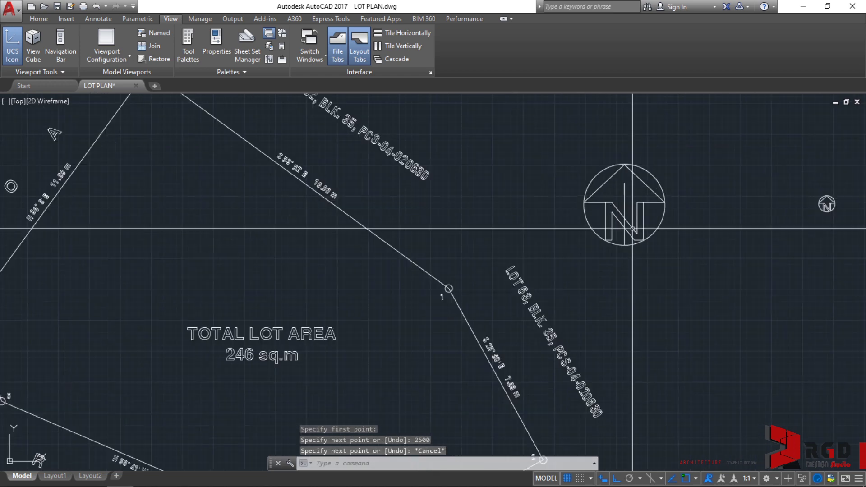
middle_drag(627, 181, 586, 203)
scroll(576, 205, up, 6)
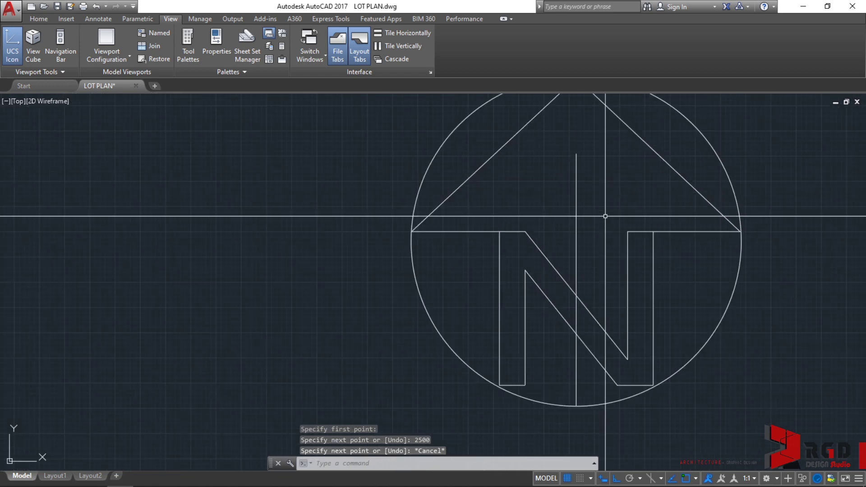
click(576, 206)
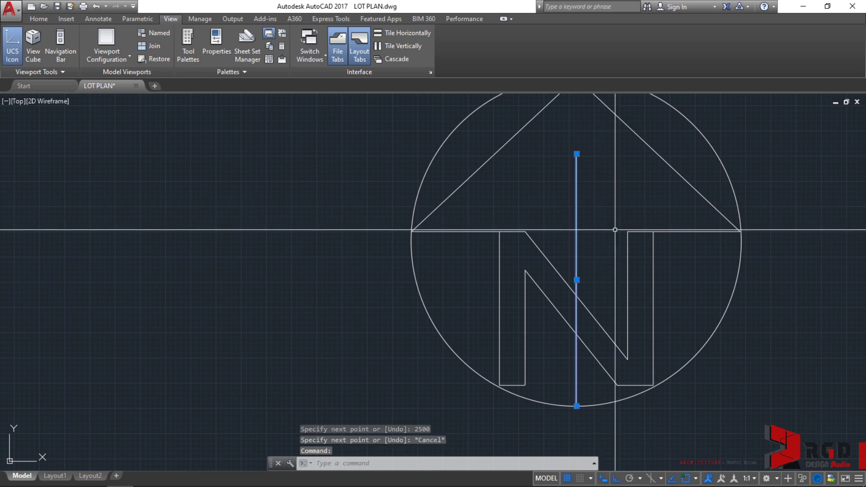
key(Escape)
Start scaling the large north arrow from the guide line's lower endpoint, with the Copy option to keep the original
scroll(694, 240, down, 5)
scroll(636, 225, up, 4)
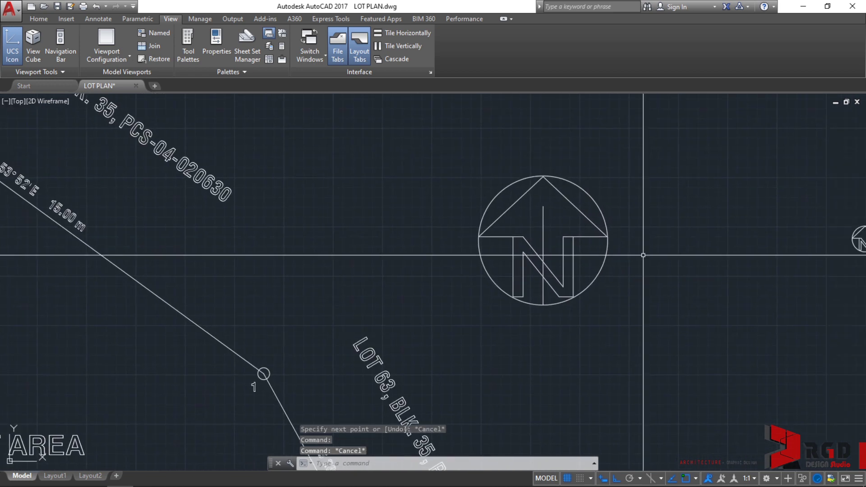
click(658, 211)
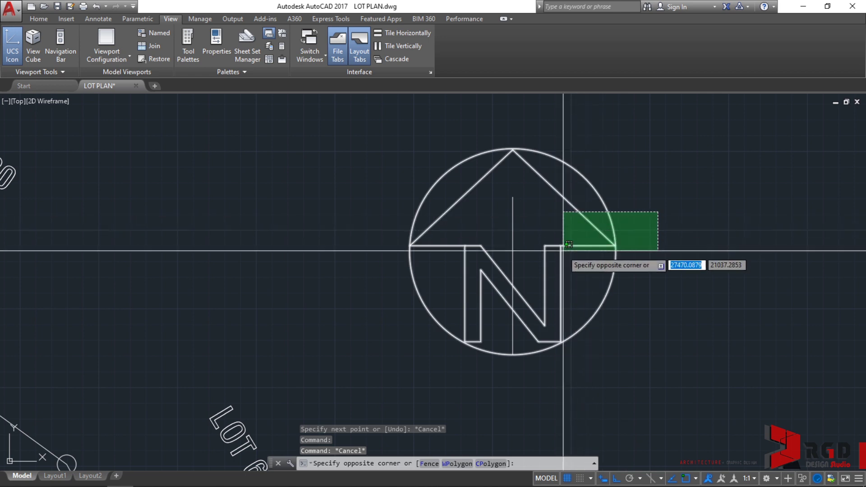
click(548, 269)
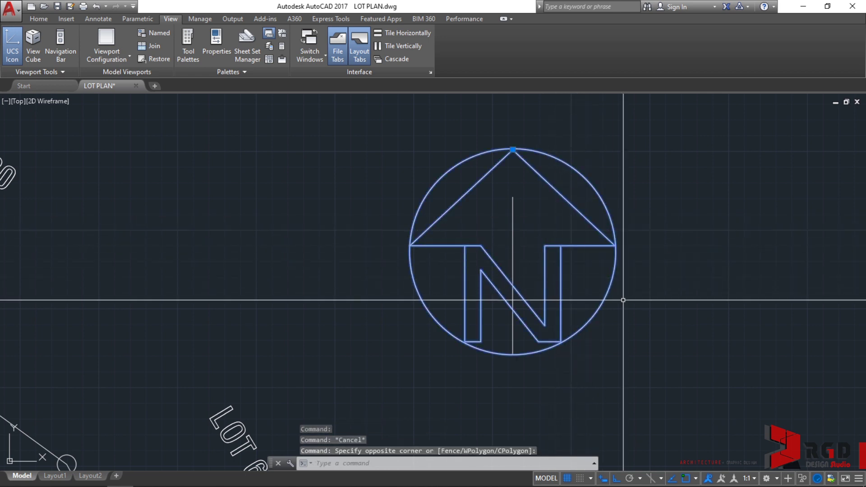
text(SC)
key(Return)
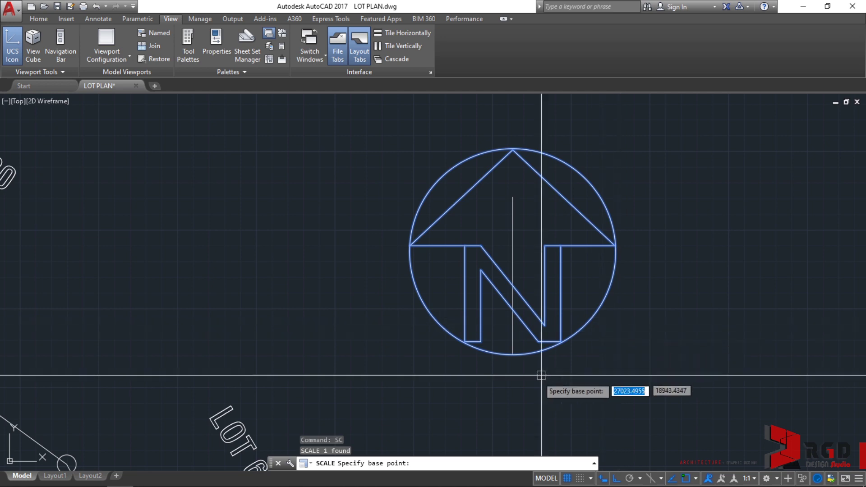
scroll(510, 369, up, 2)
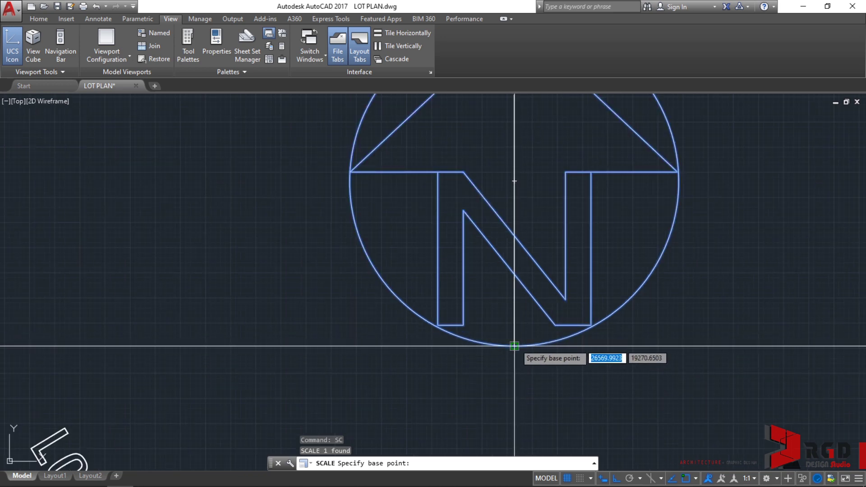
scroll(514, 345, down, 1)
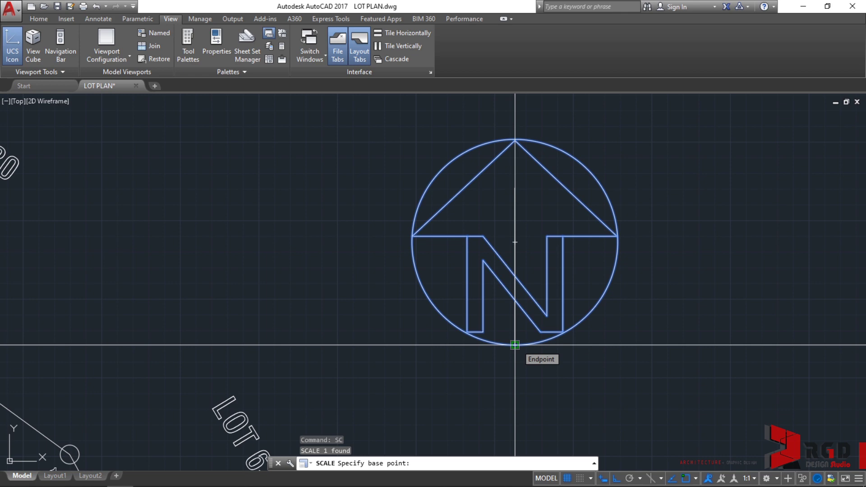
click(515, 345)
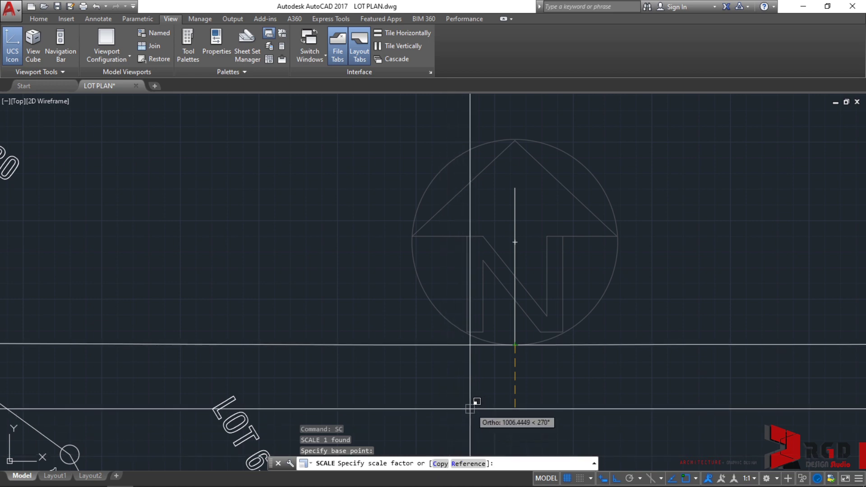
text(C)
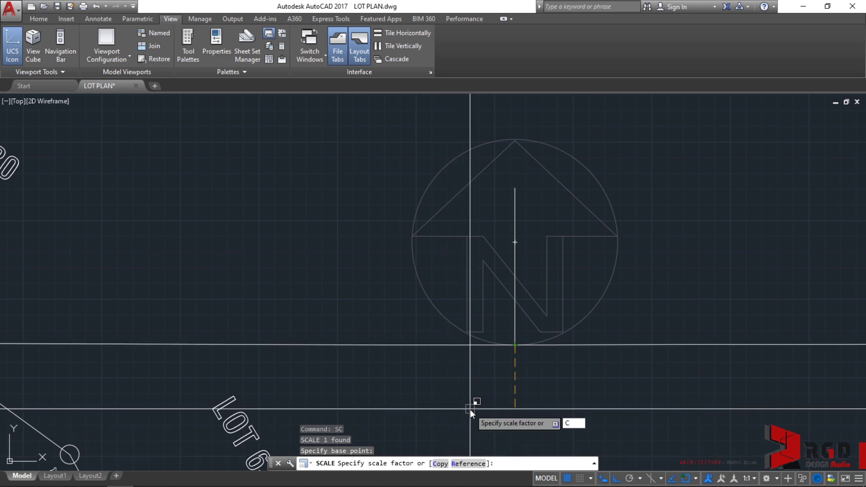
key(Return)
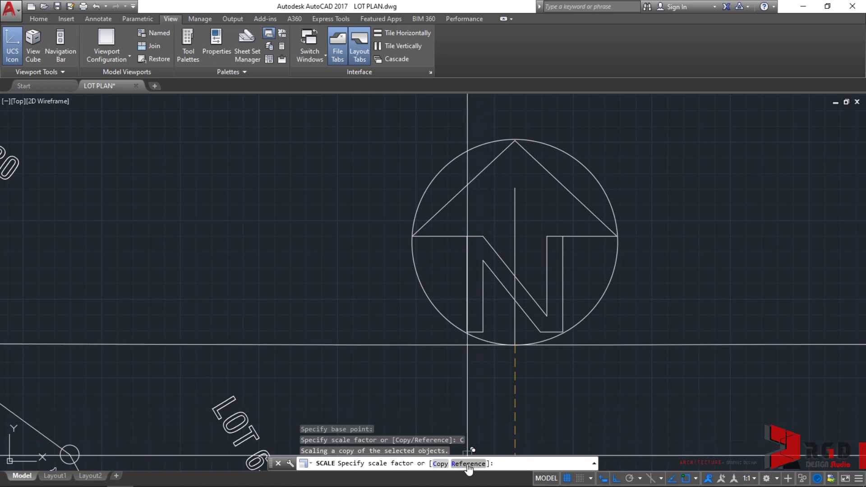
Scale the copy by Reference, using the circle's bottom-to-top diameter as reference length and the guide line's upper endpoint as new length
text(R)
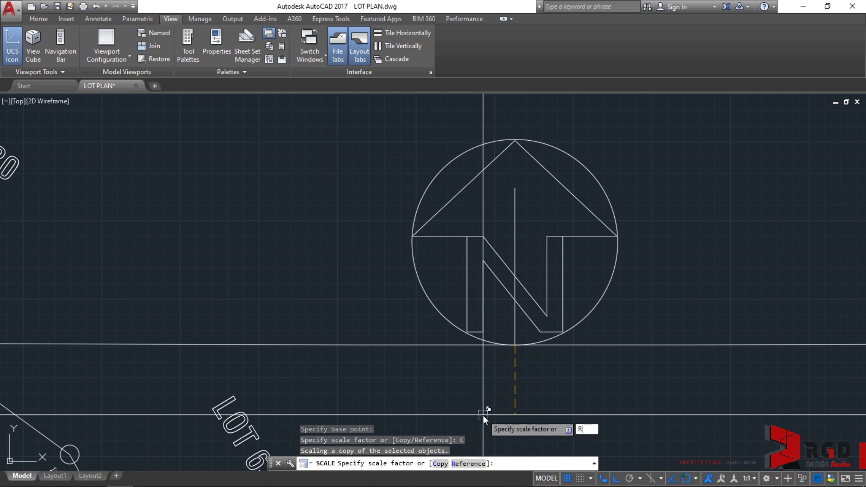
key(Return)
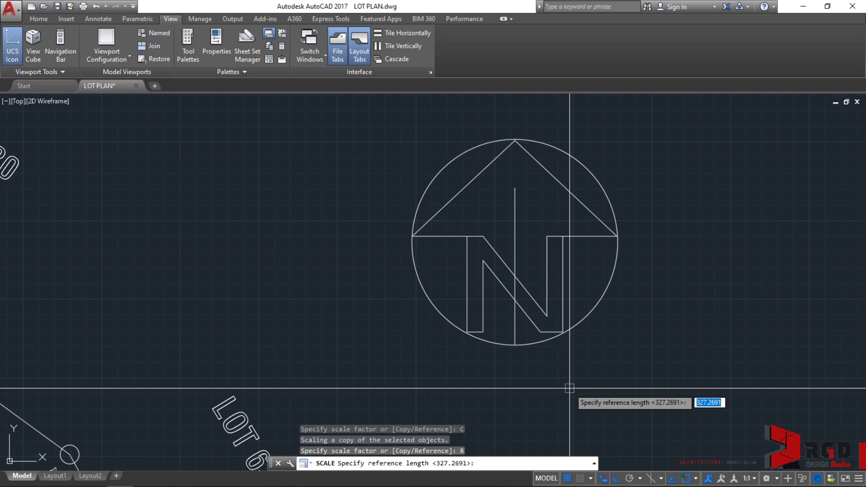
click(515, 345)
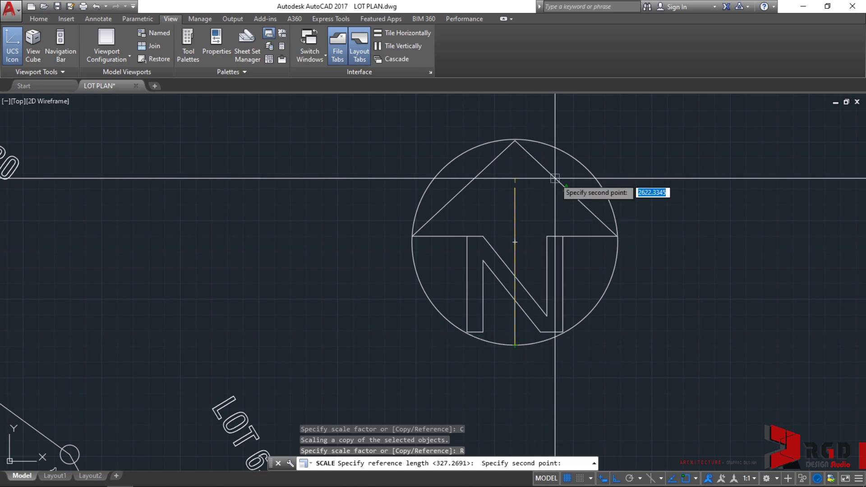
scroll(517, 119, up, 6)
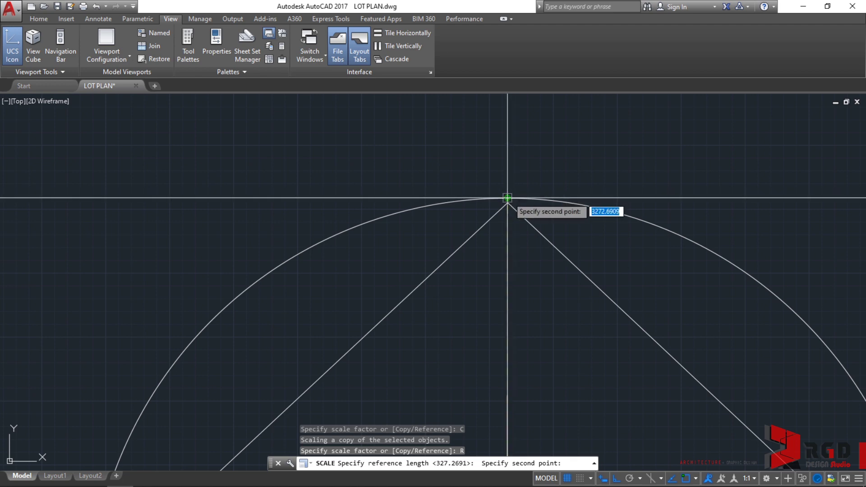
click(507, 198)
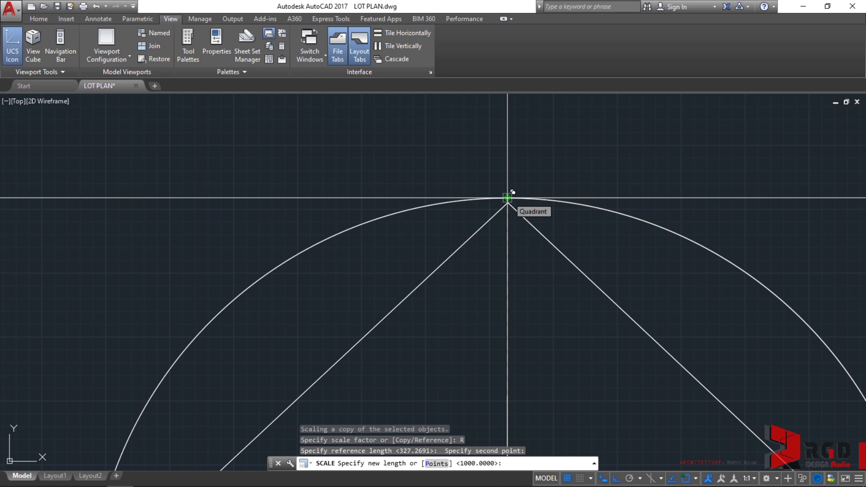
scroll(510, 204, down, 3)
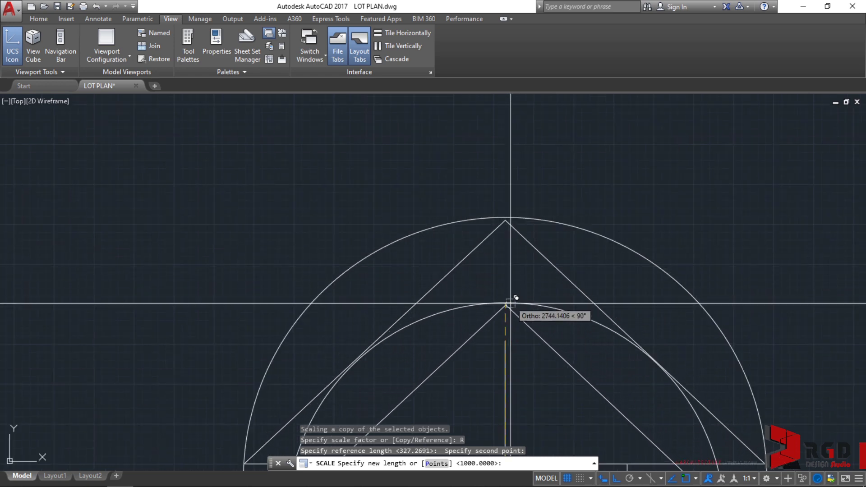
middle_drag(518, 304, 510, 185)
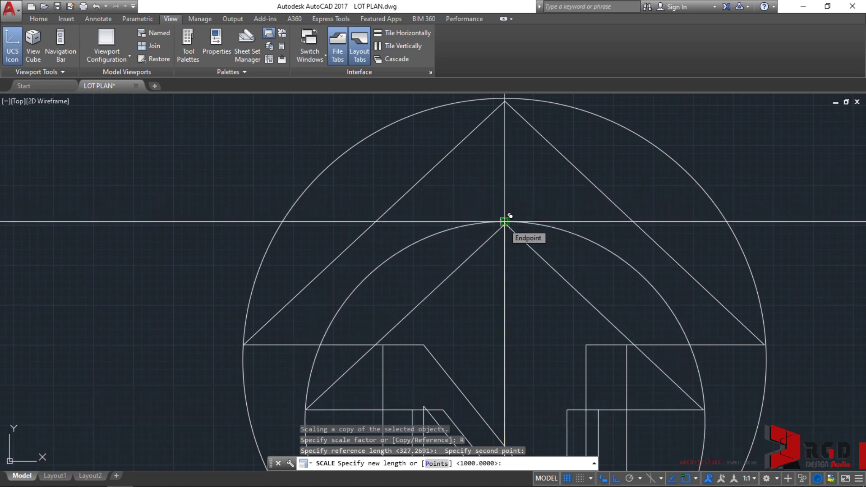
click(505, 222)
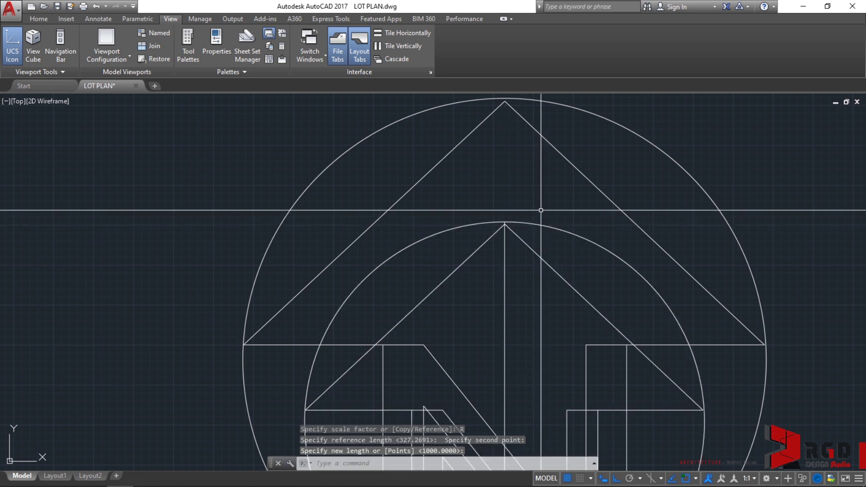
Examine the scaled north arrow copy against the original and the vertical guide line
scroll(537, 209, down, 2)
scroll(599, 276, down, 4)
scroll(539, 198, up, 2)
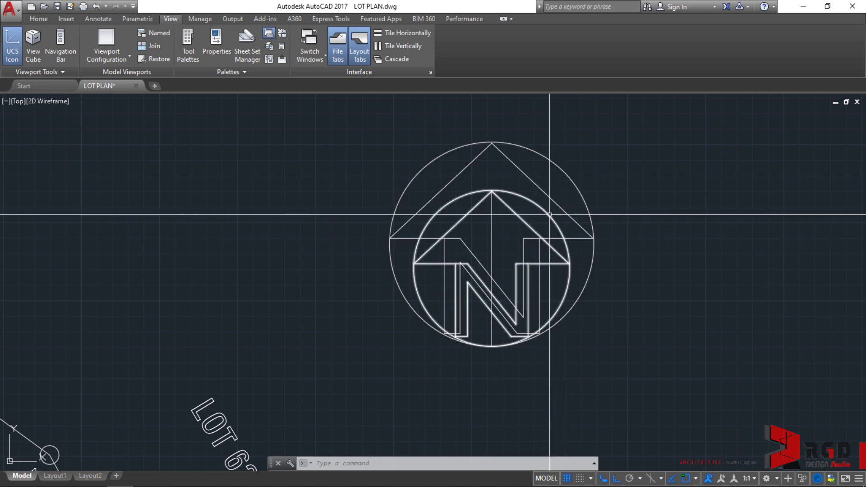
click(490, 252)
click(640, 270)
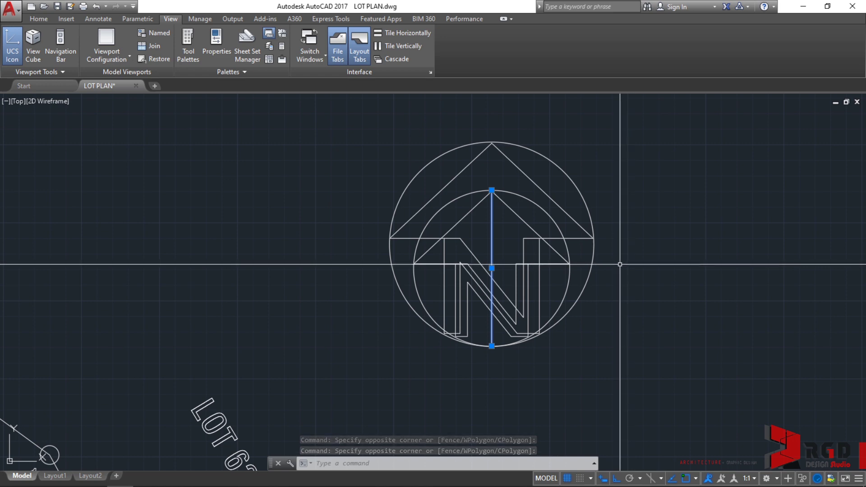
key(Escape)
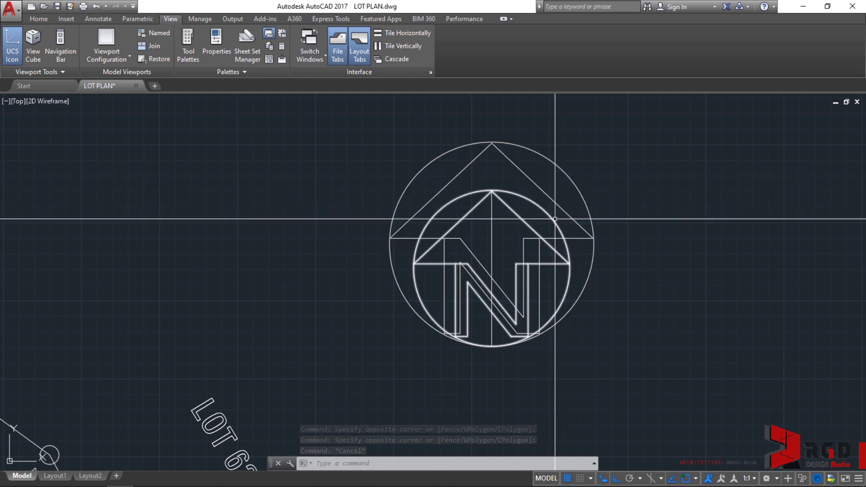
click(492, 237)
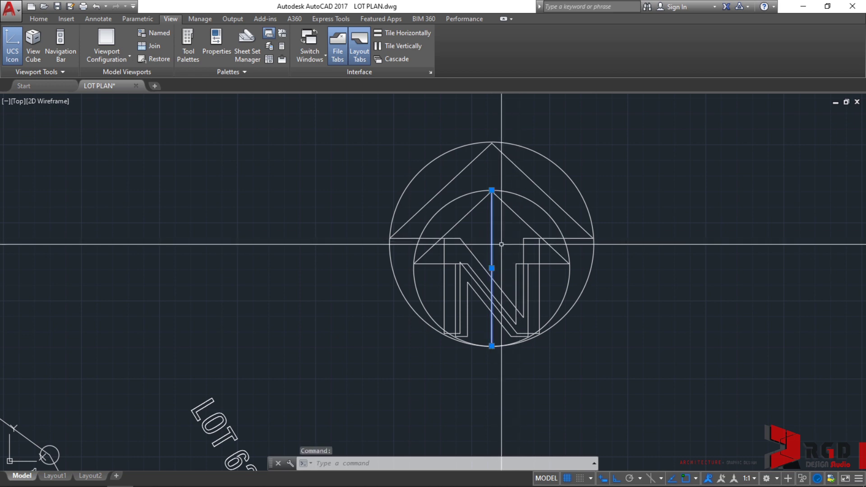
key(Escape)
key(Escape)
scroll(506, 246, down, 4)
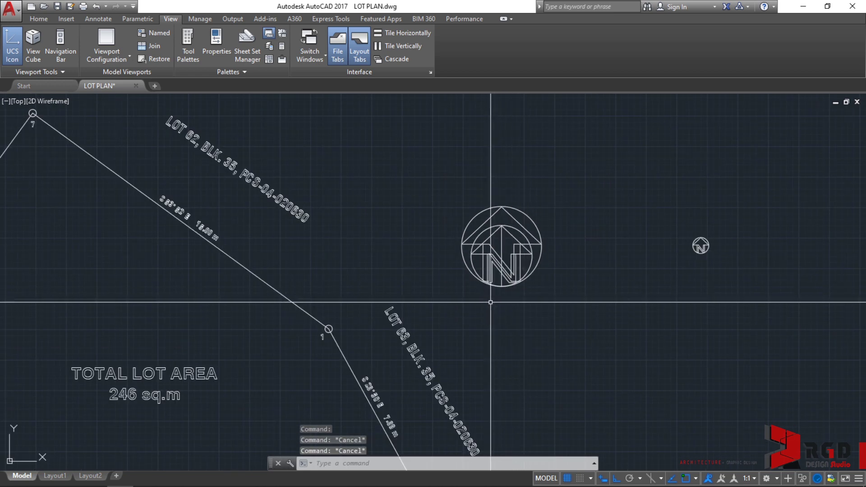
scroll(518, 234, up, 2)
scroll(520, 252, down, 2)
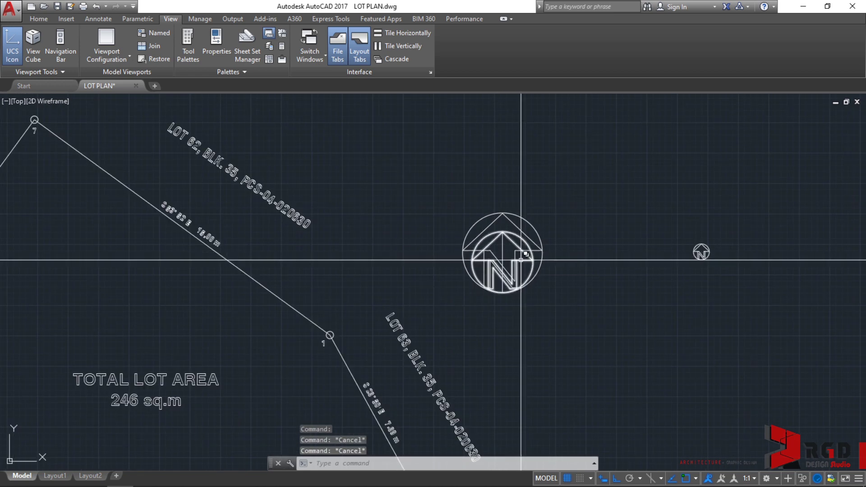
scroll(604, 257, up, 2)
scroll(723, 231, up, 5)
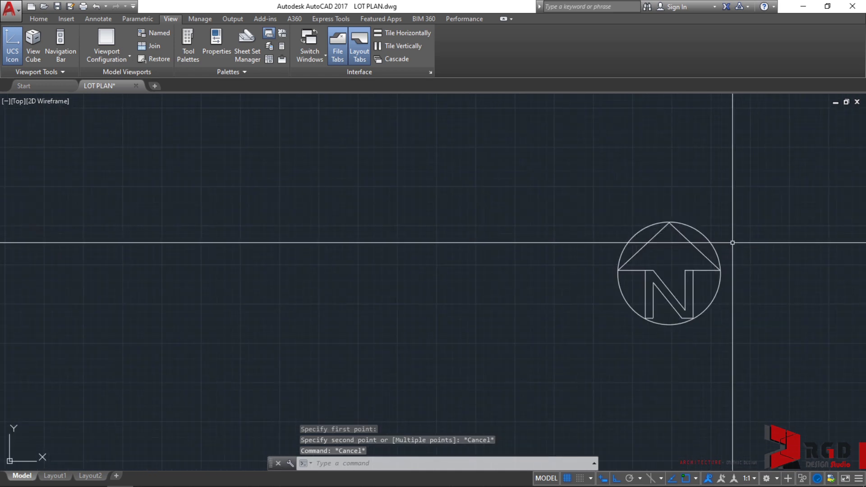
scroll(690, 297, down, 3)
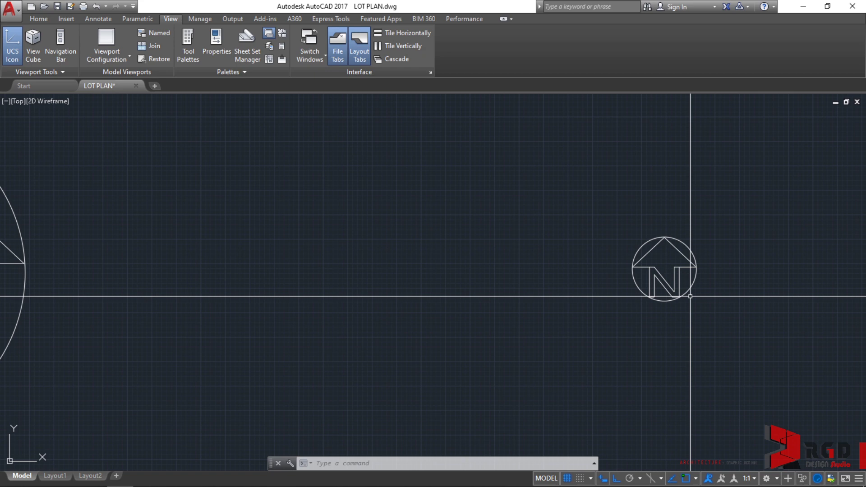
Draw a vertical guide line 1000 units long, upward from the center of the small north arrow's circle
text(l)
key(Return)
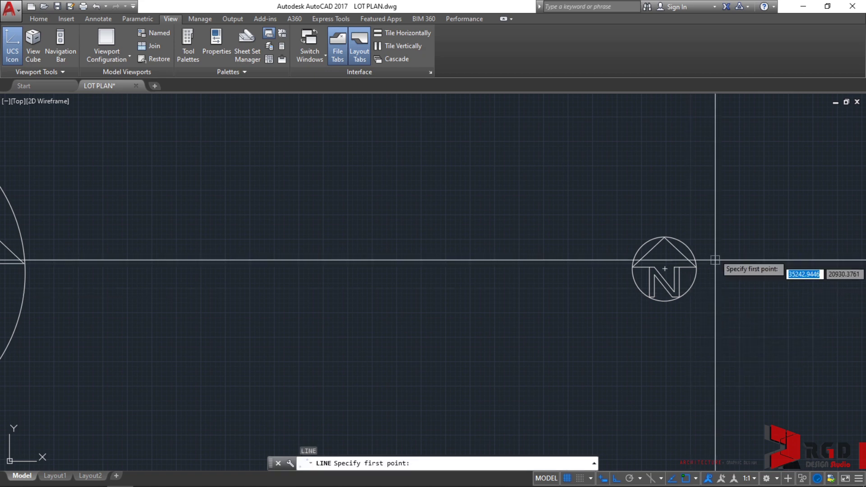
scroll(694, 262, up, 4)
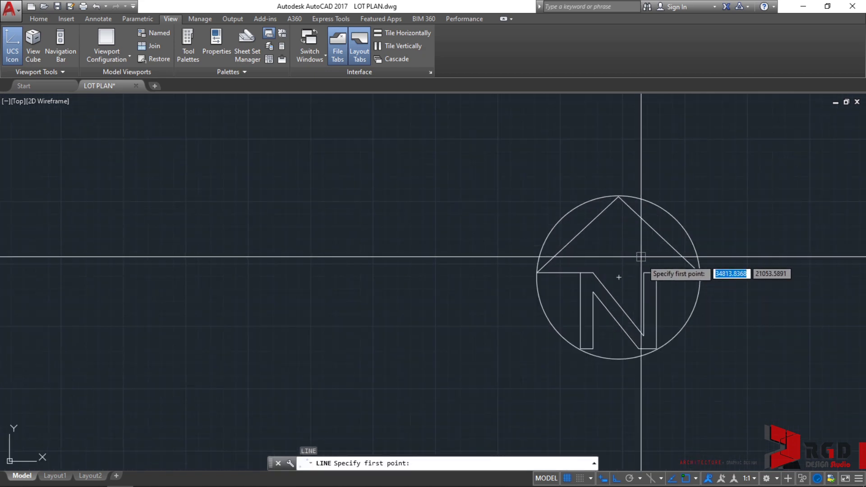
click(618, 277)
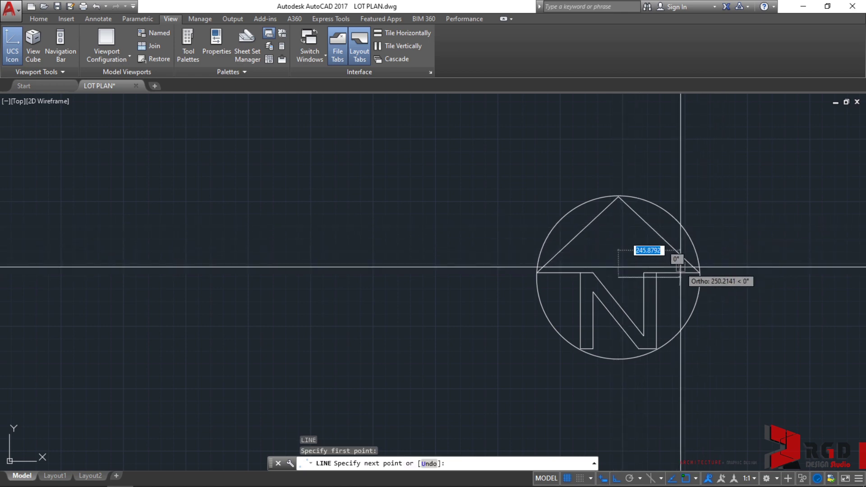
scroll(653, 271, up, 4)
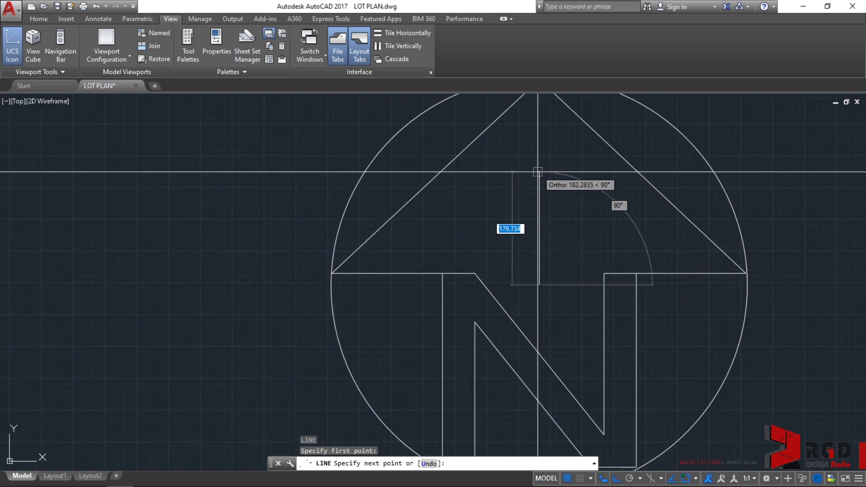
scroll(543, 169, down, 2)
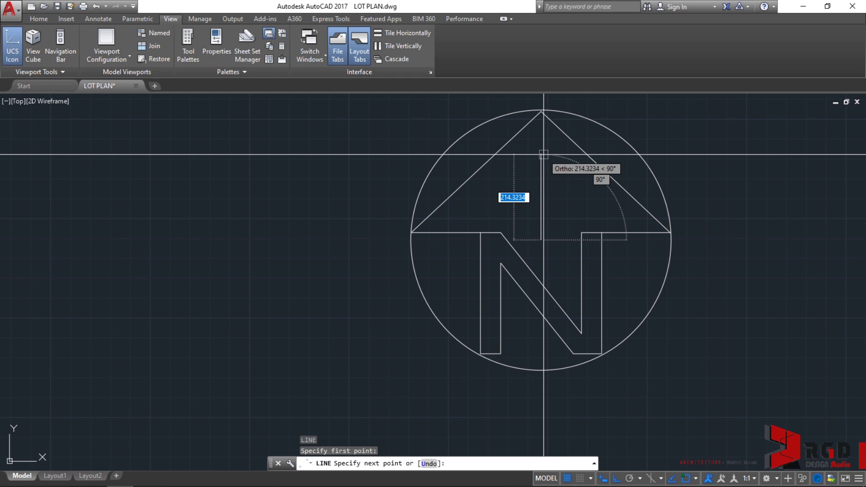
middle_drag(543, 155, 546, 226)
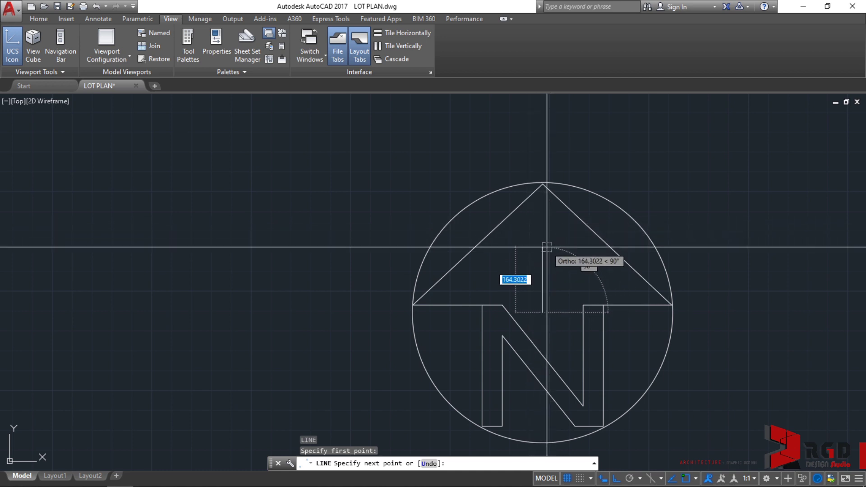
text(100)
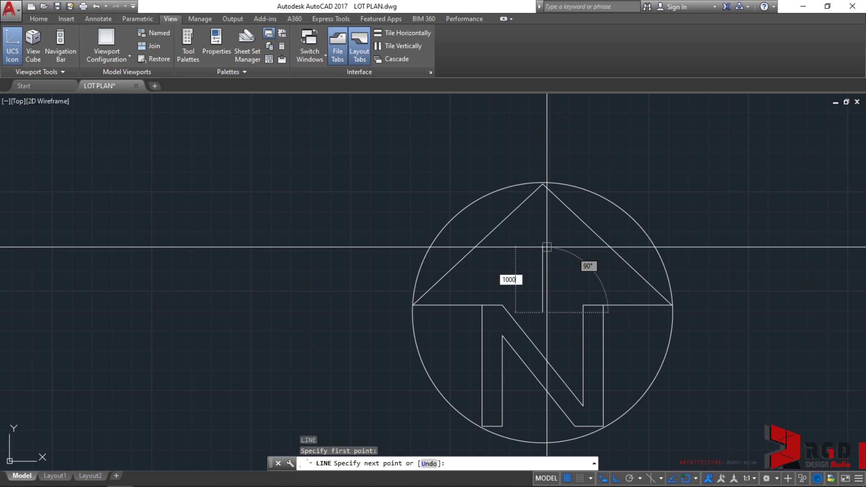
text(0)
key(Return)
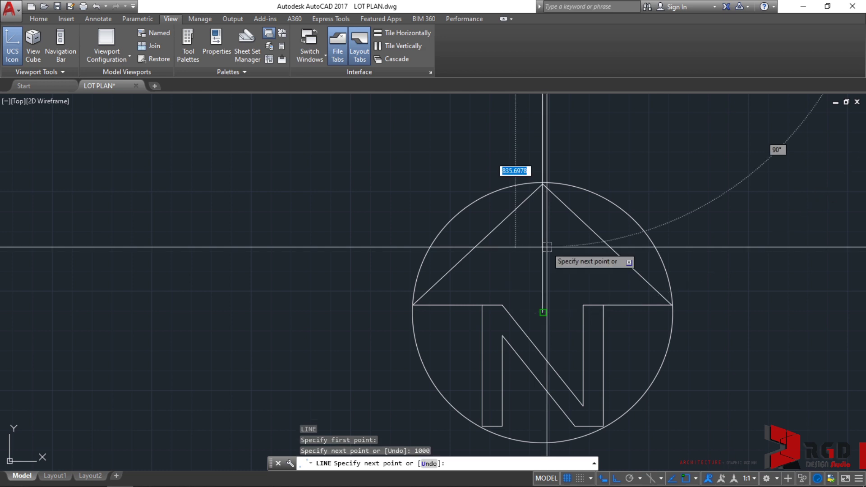
key(Escape)
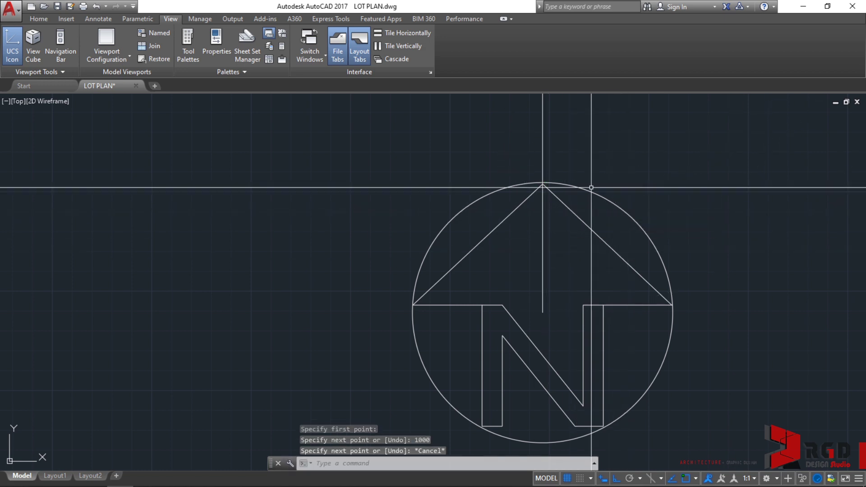
scroll(584, 188, down, 8)
click(597, 160)
click(546, 154)
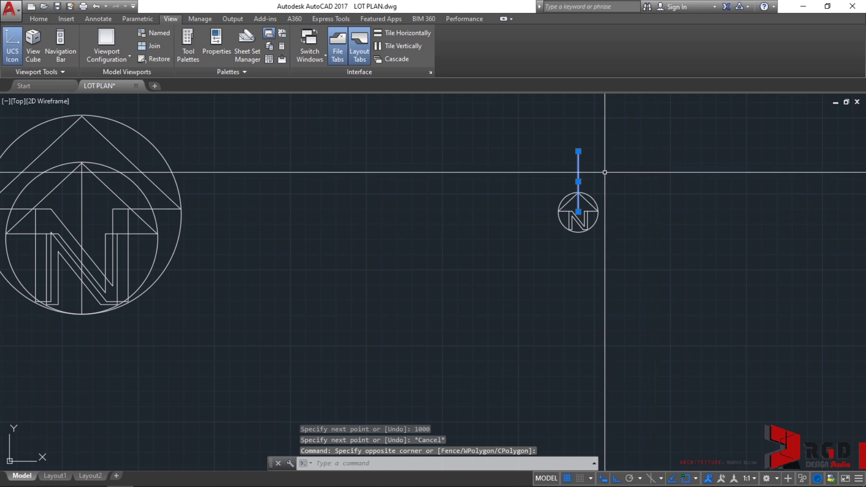
scroll(605, 172, up, 2)
key(Escape)
key(Escape)
Start scaling the small north arrow, with the guide line's lower endpoint at the circle's center as base point
click(625, 242)
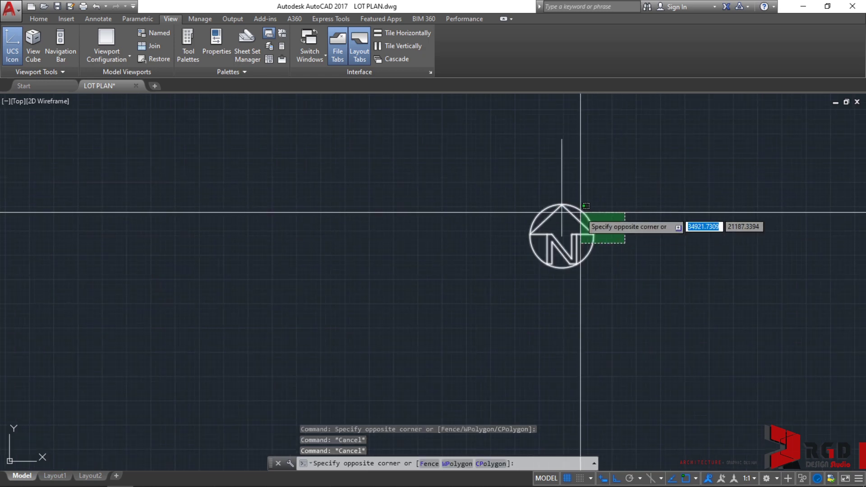
click(585, 208)
text(SC)
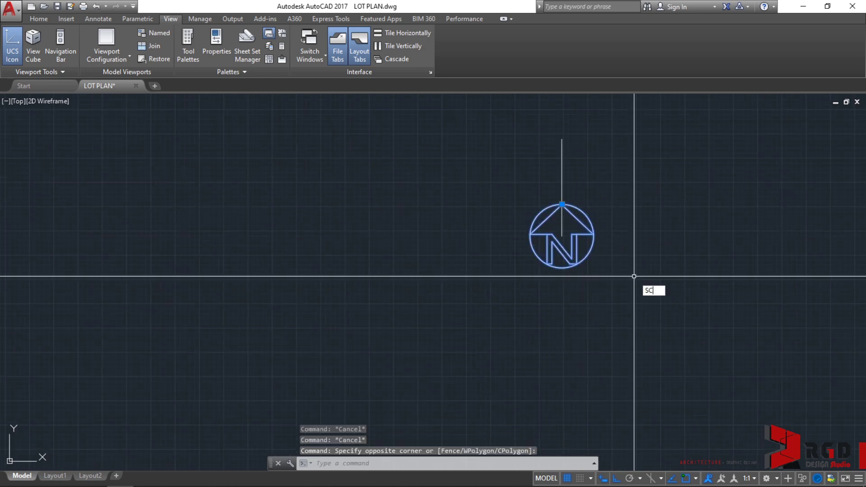
key(Return)
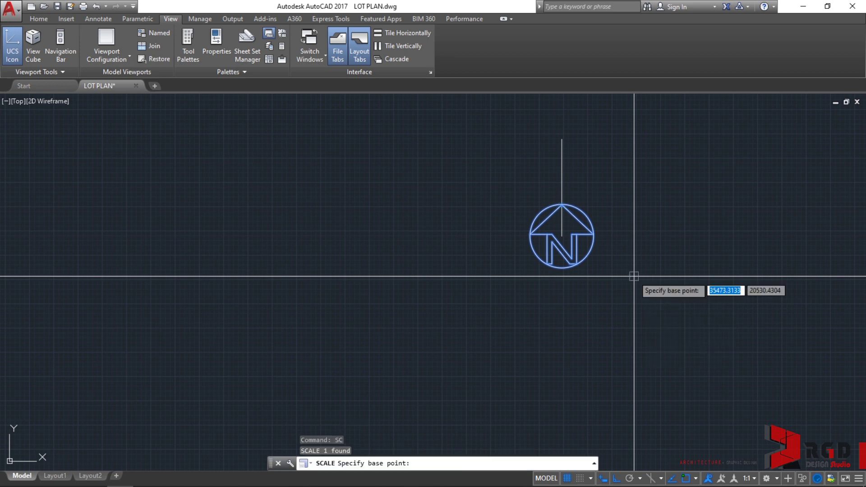
scroll(622, 241, up, 4)
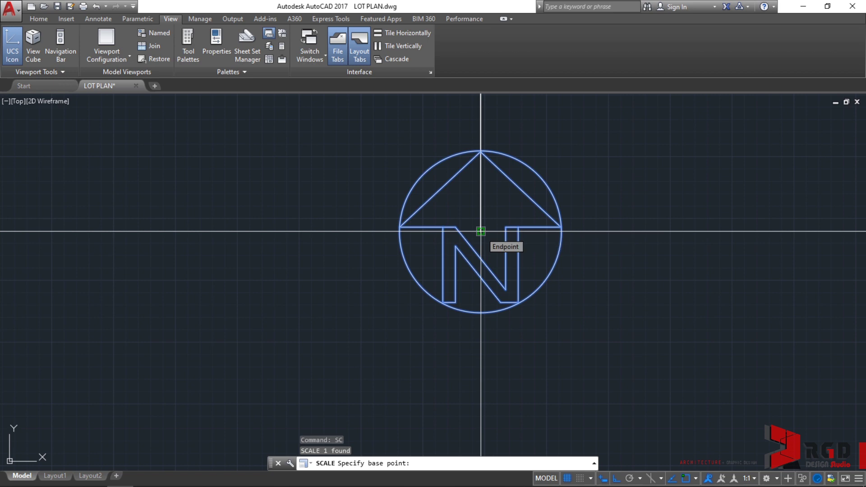
scroll(479, 230, up, 5)
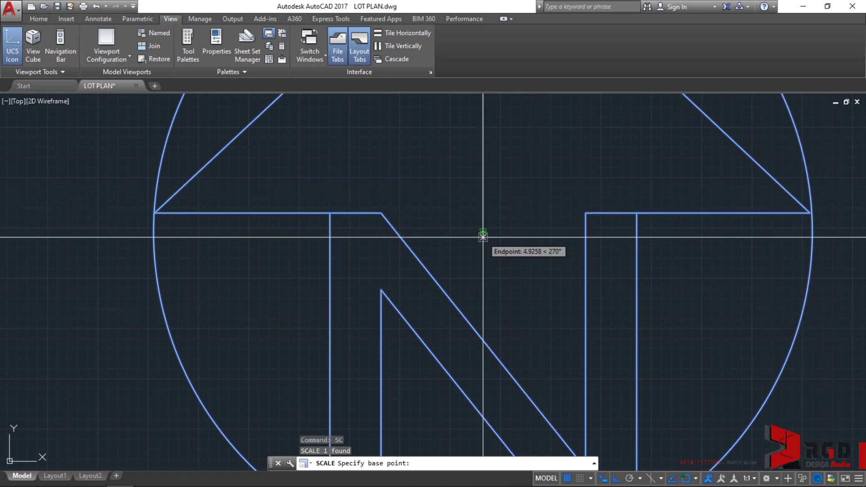
click(483, 232)
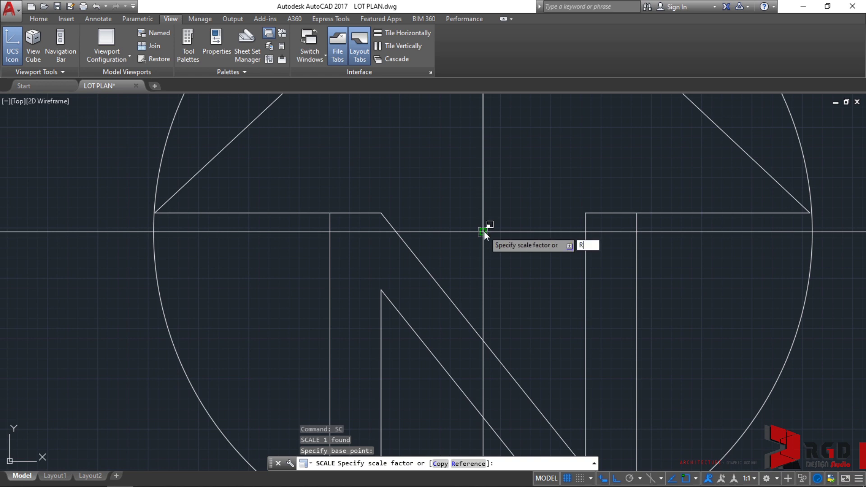
Use the Reference option and define the reference length from the circle's center to its top quadrant
text(R)
key(Return)
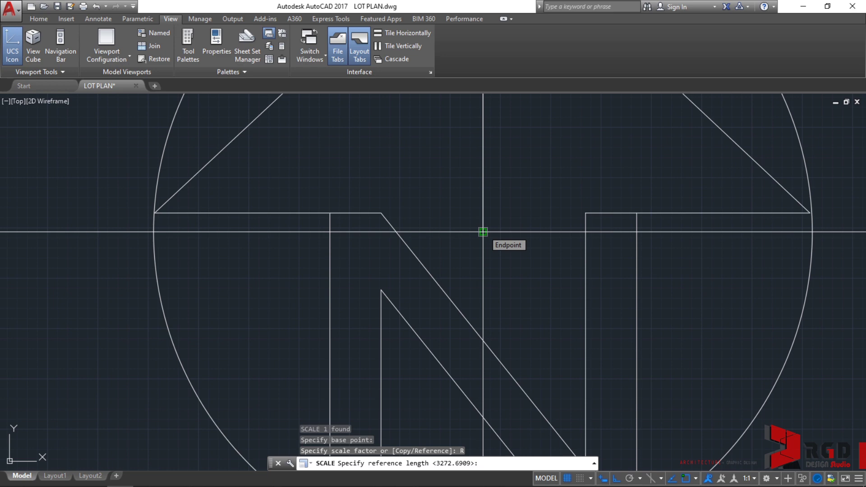
scroll(483, 232, down, 6)
scroll(483, 230, up, 6)
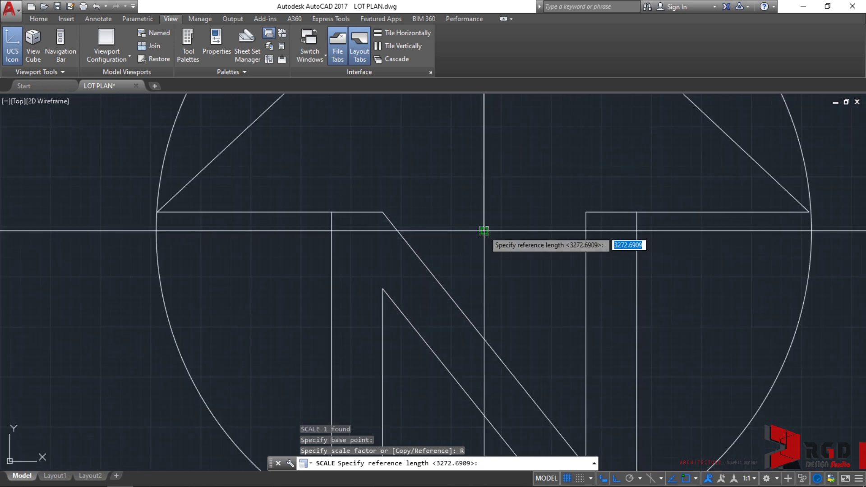
click(484, 226)
scroll(492, 199, down, 5)
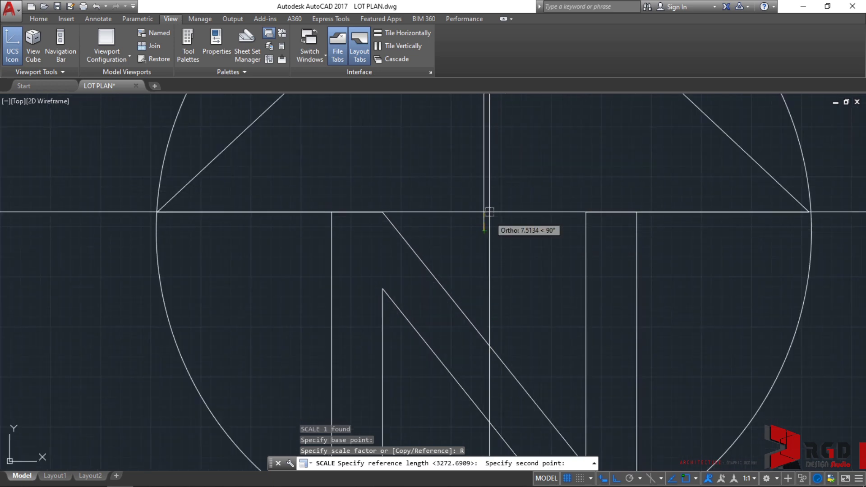
scroll(489, 154, down, 2)
scroll(499, 158, up, 10)
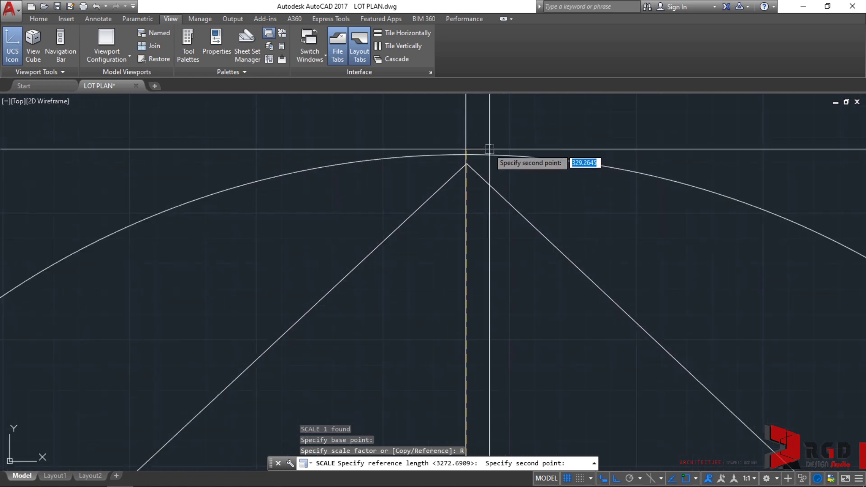
scroll(464, 154, down, 2)
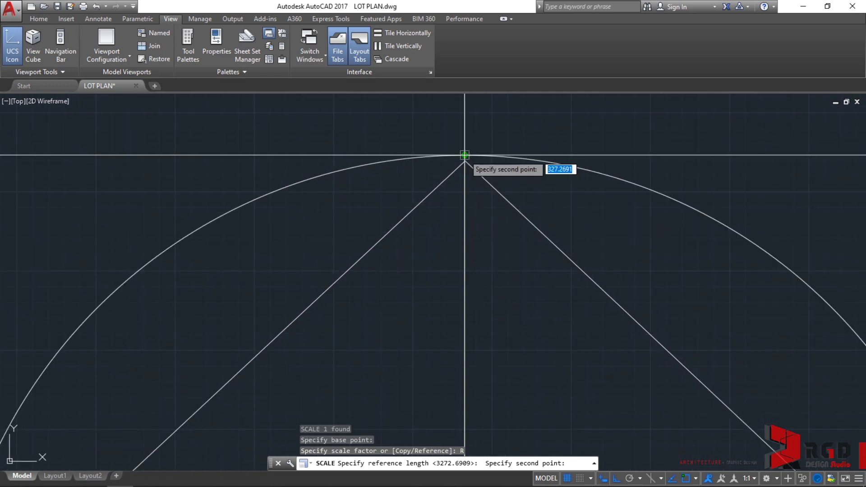
click(464, 155)
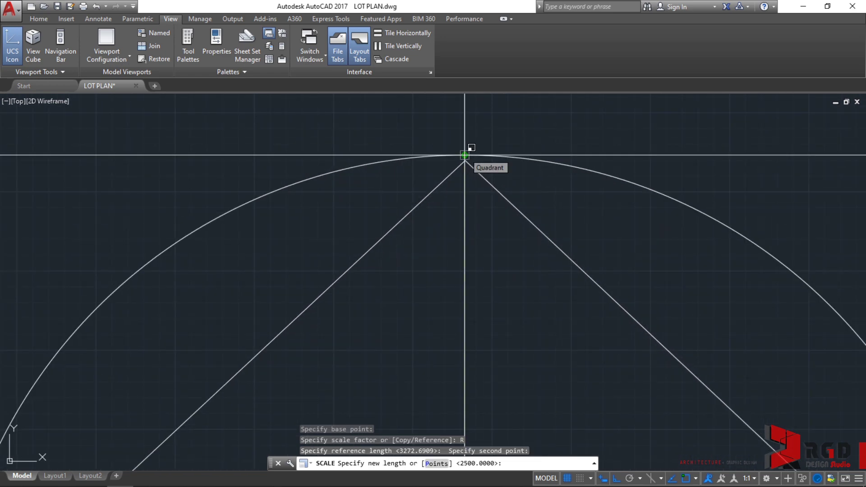
Finish scaling the small north arrow by picking the guide line's upper endpoint as the new length
scroll(464, 156, down, 2)
scroll(465, 155, down, 5)
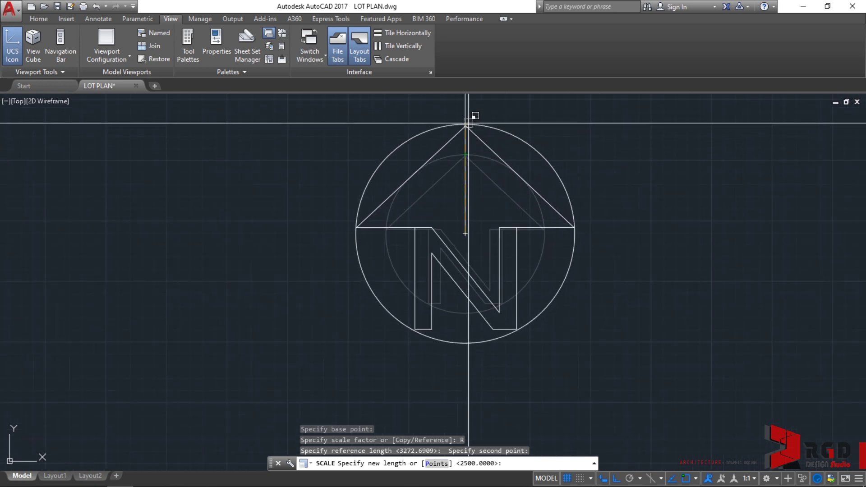
scroll(469, 126, down, 3)
scroll(469, 171, up, 1)
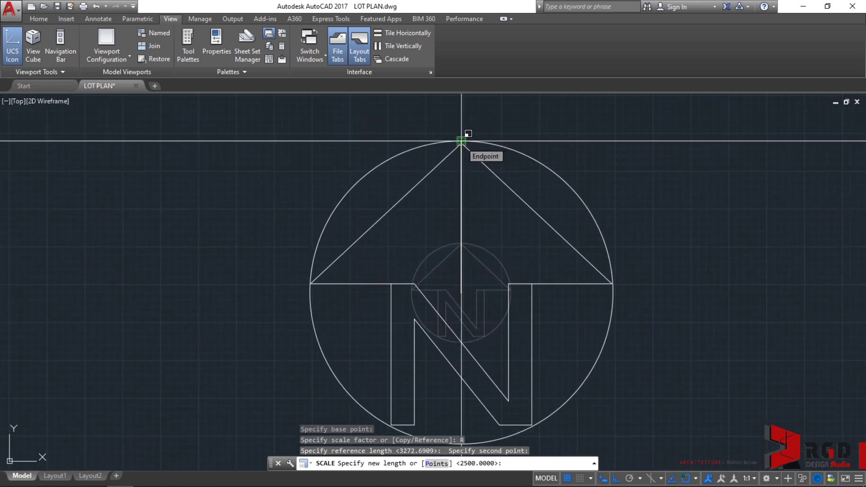
click(461, 141)
scroll(513, 225, down, 3)
scroll(514, 225, down, 3)
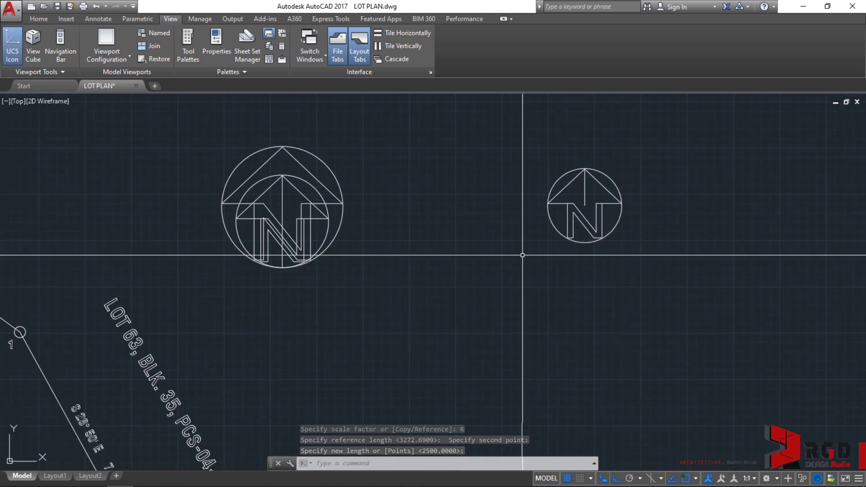
Move the rescaled north arrow and its guide line beside the lot, between the LOT 62 label and the large arrows
click(625, 232)
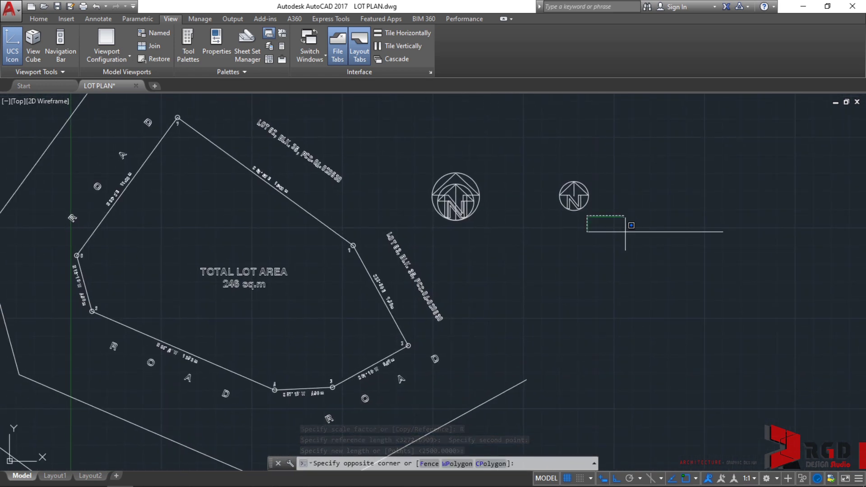
click(551, 154)
text(m)
key(Return)
click(573, 189)
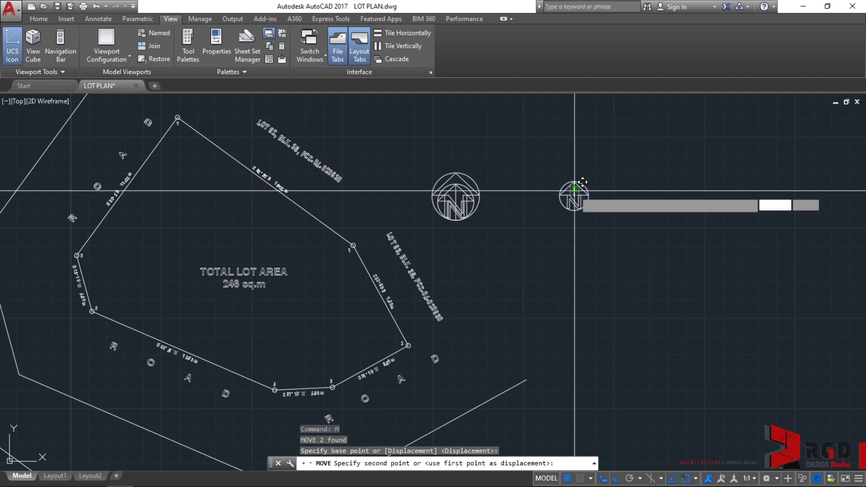
click(387, 195)
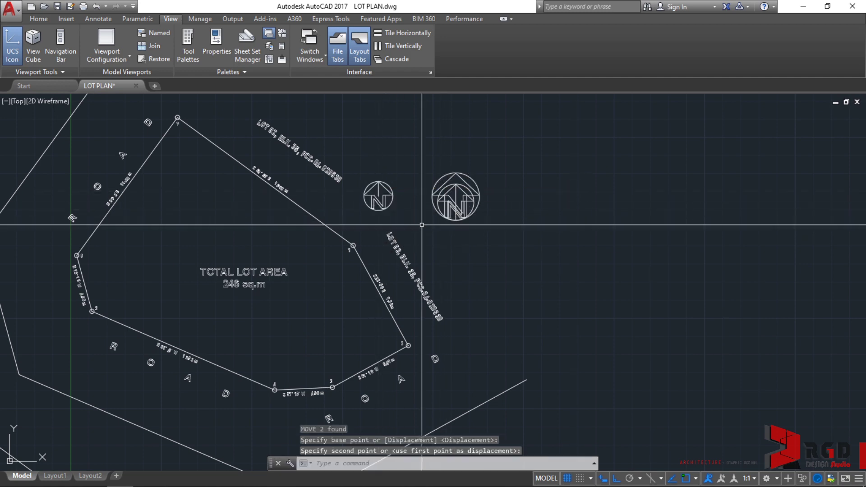
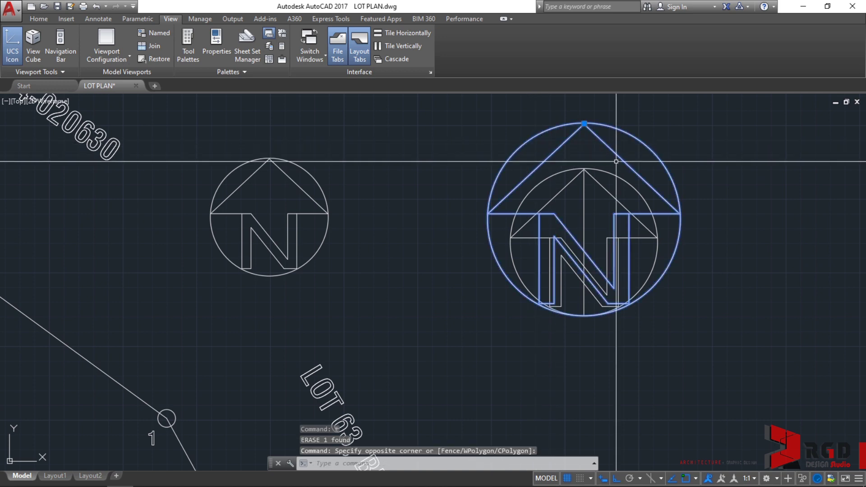
Erase the selected large north arrow and move the remaining small one farther away from the lot
key(Return)
scroll(566, 154, down, 6)
click(615, 176)
click(573, 180)
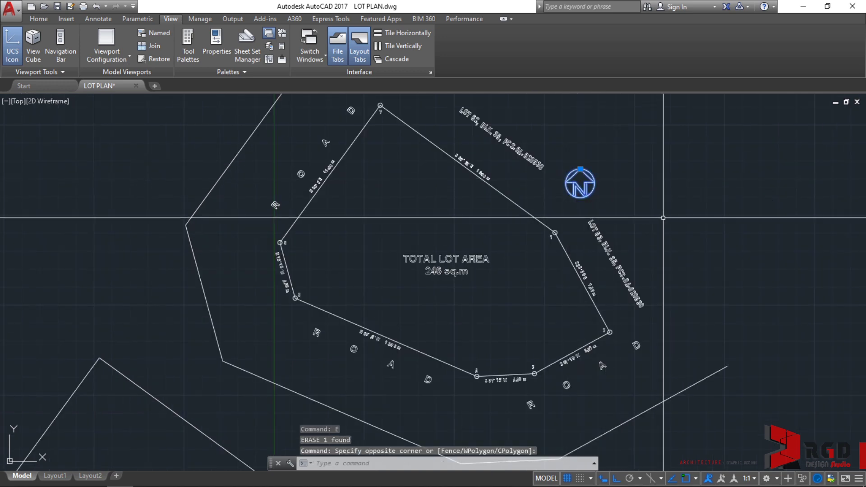
text(m)
key(Return)
click(658, 184)
scroll(659, 184, down, 2)
click(685, 184)
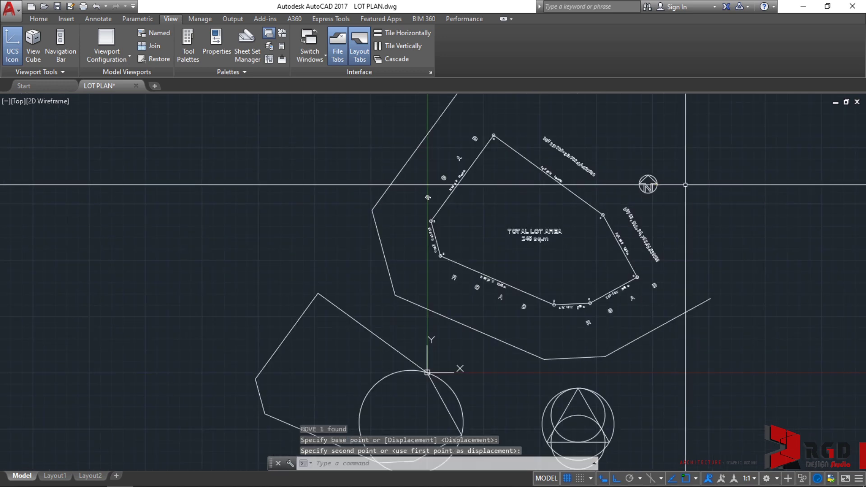
Reposition the north arrow again, in the open area outside the lot's LOT 62 and LOT 63 labels
click(648, 184)
text(m)
key(Return)
scroll(680, 221, up, 3)
click(679, 220)
scroll(644, 238, down, 2)
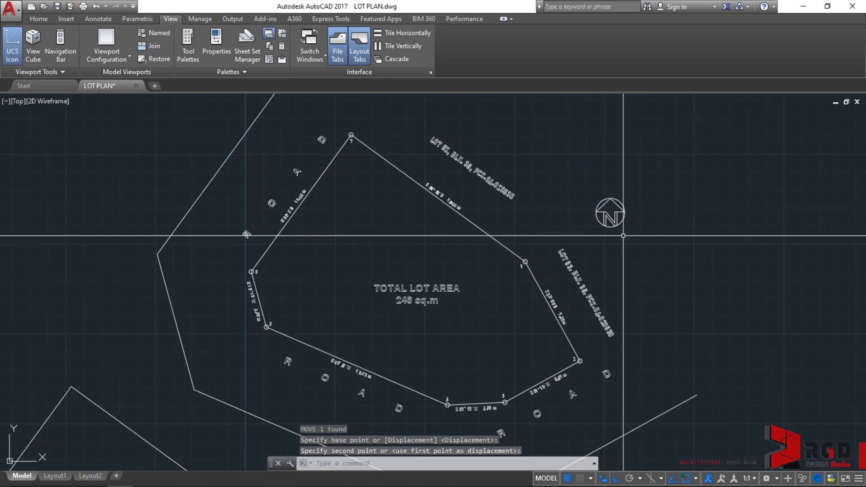
Inspect the properties of the north arrow block beside the lot, including its X, Y and Z scale, and close the properties
scroll(613, 237, up, 2)
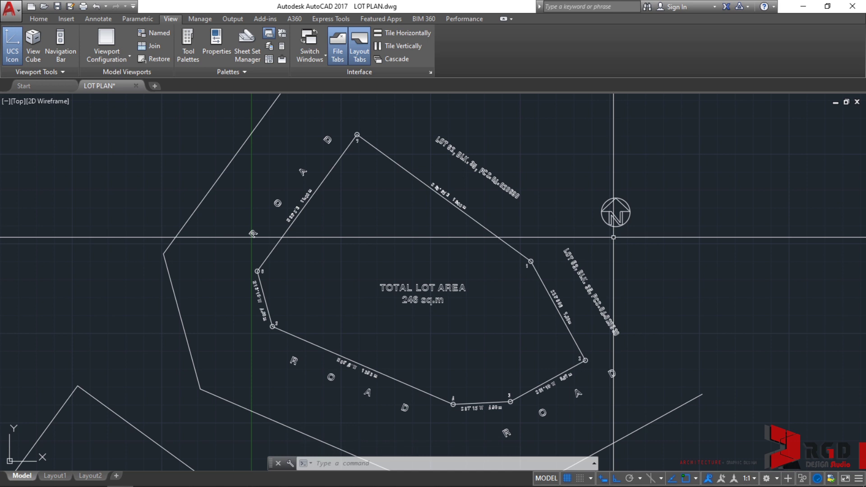
scroll(613, 237, up, 2)
scroll(661, 178, up, 1)
click(658, 170)
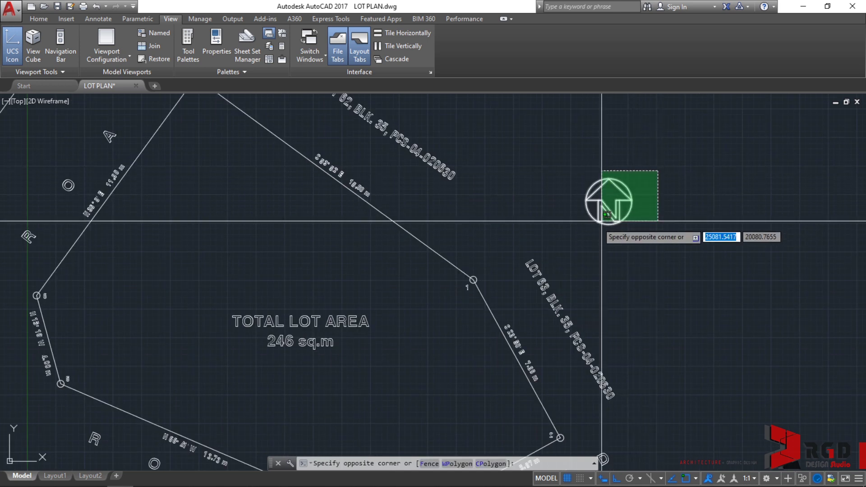
click(579, 225)
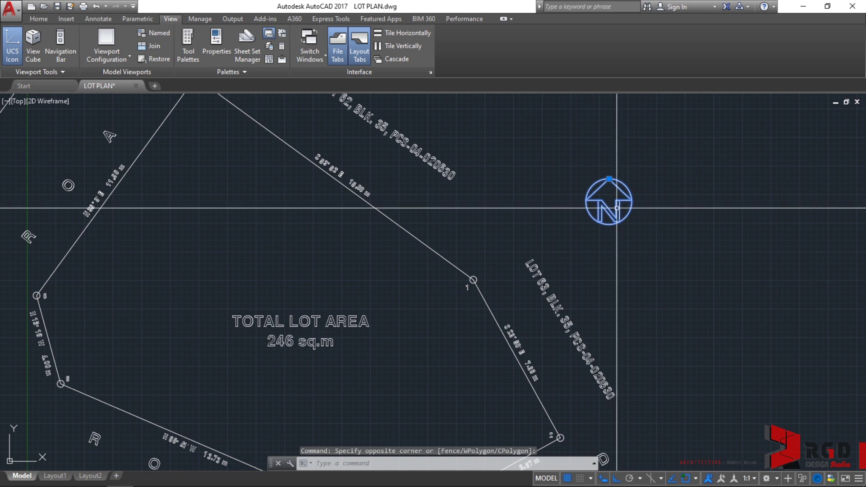
right_click(617, 208)
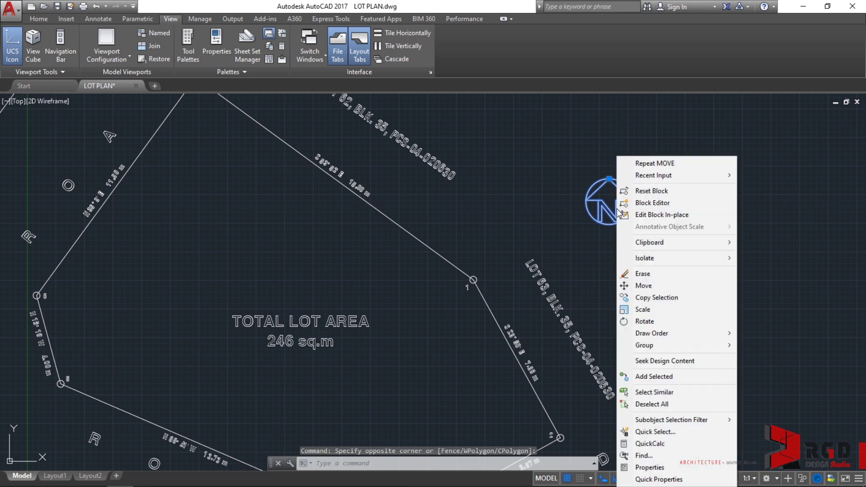
click(649, 467)
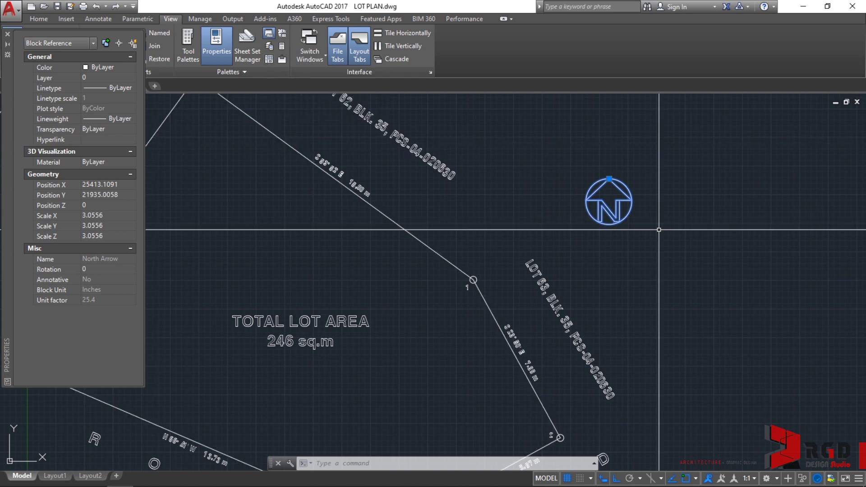
click(7, 35)
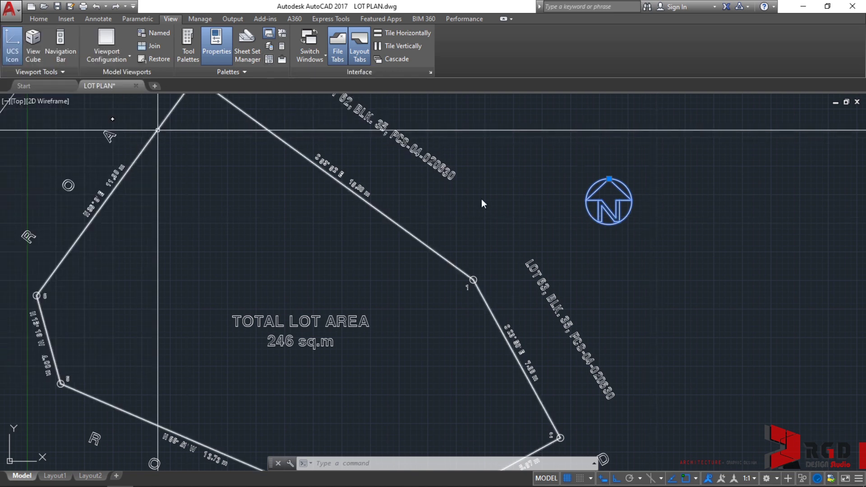
Open the North Arrow block definition in the Block Editor to view its geometry, and close the editor without edits
scroll(611, 200, up, 2)
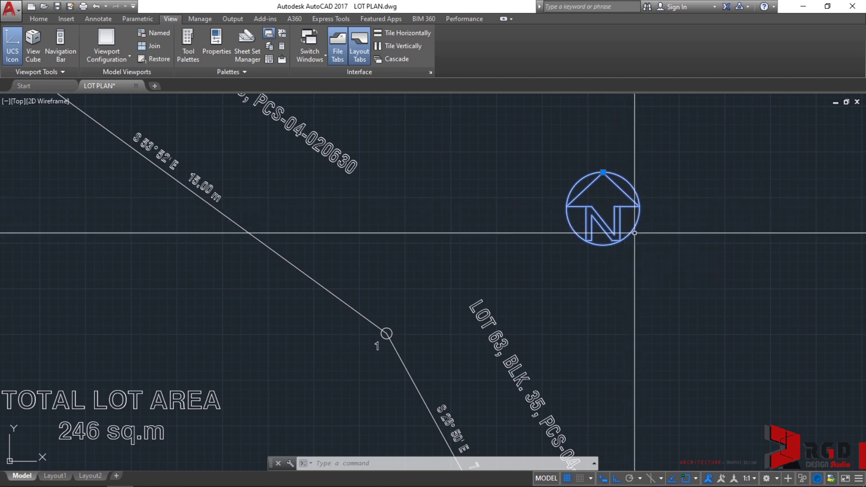
double_click(624, 207)
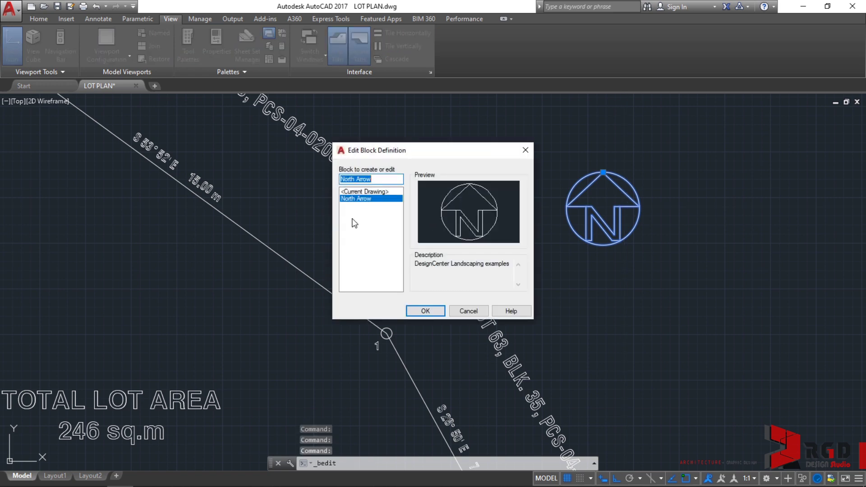
click(424, 312)
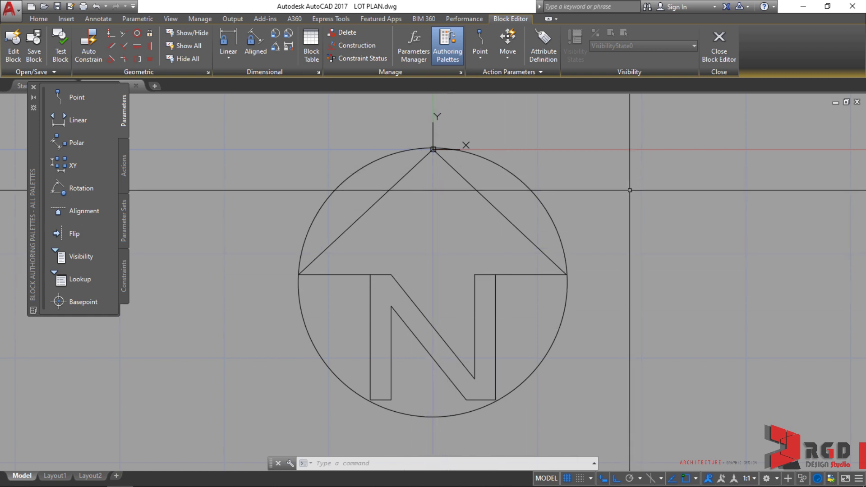
click(720, 48)
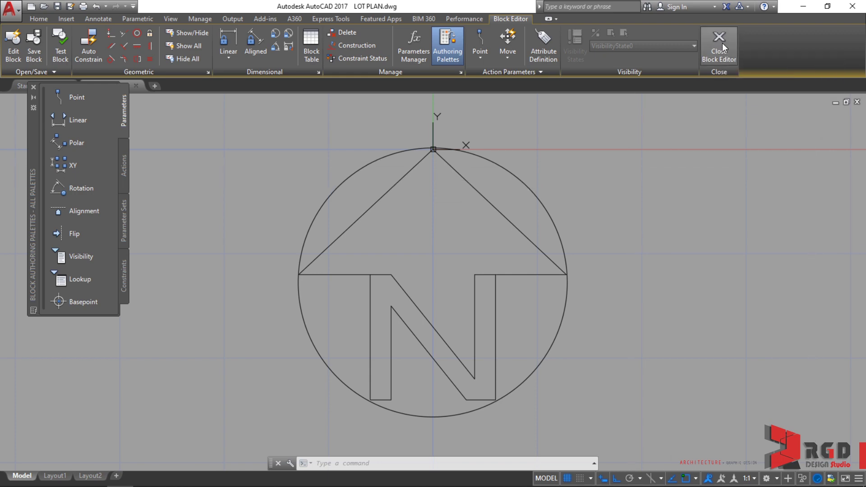
Move the ROAD label along the lot edge between corners 2 and 3 slightly farther out from the boundary
scroll(676, 283, down, 6)
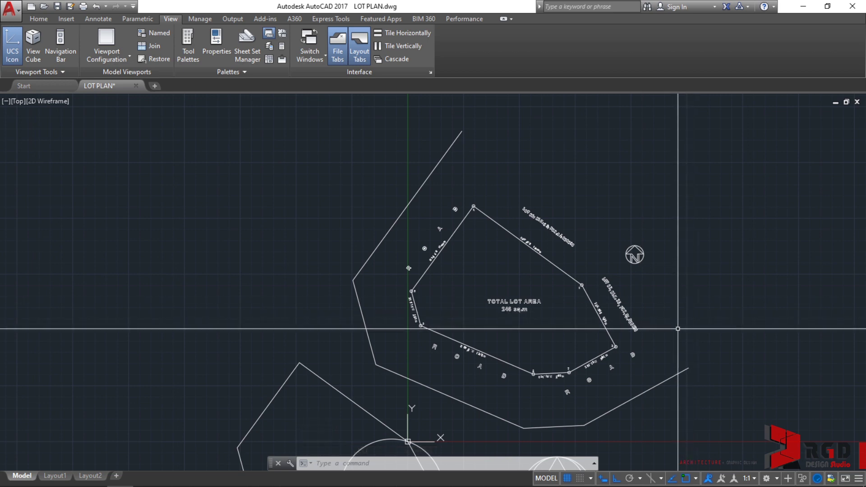
scroll(658, 324, up, 2)
scroll(642, 322, down, 2)
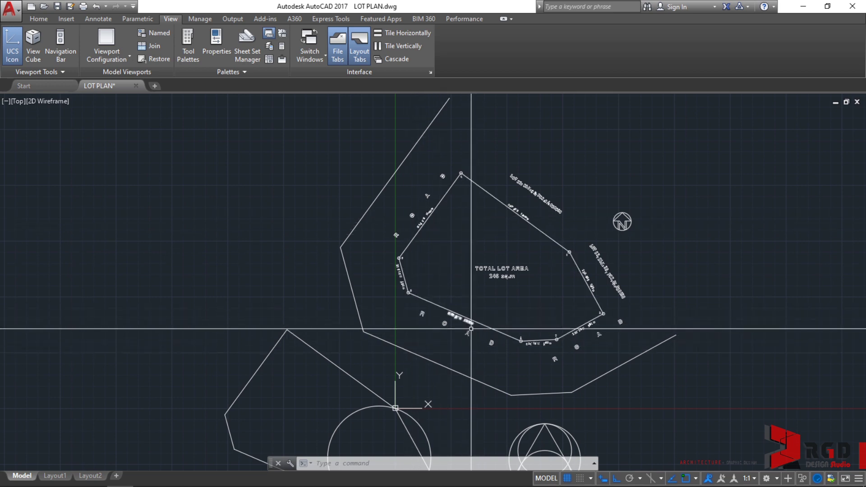
scroll(568, 351, up, 2)
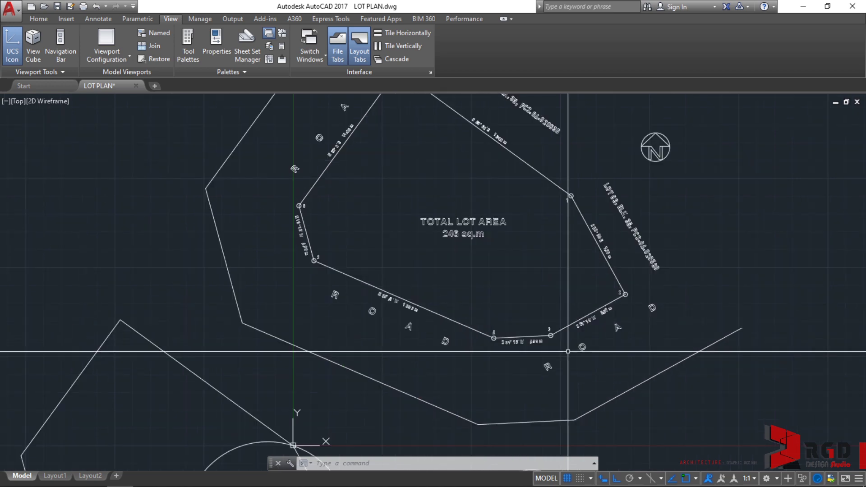
click(547, 364)
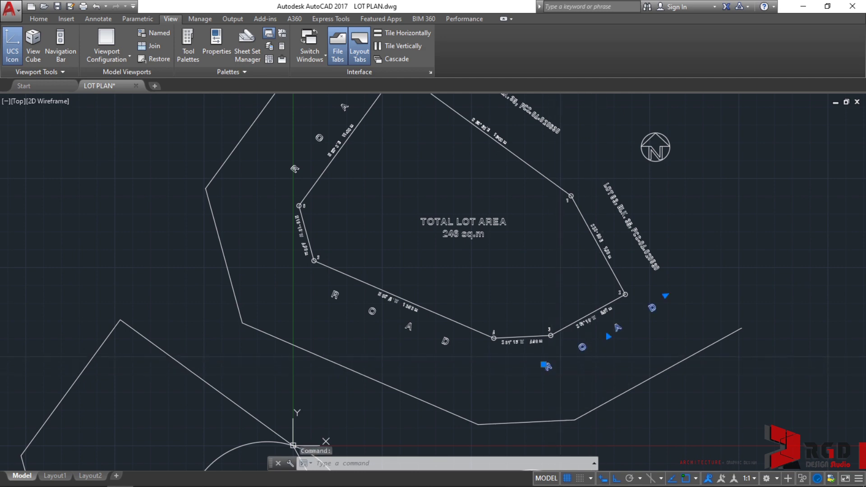
text(m)
key(Return)
scroll(616, 363, up, 2)
click(621, 355)
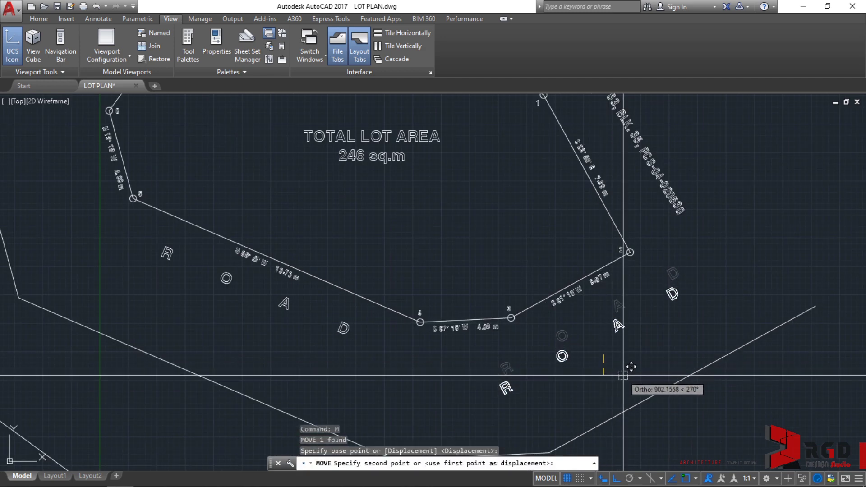
scroll(623, 375, down, 4)
key(Escape)
key(Escape)
key(Escape)
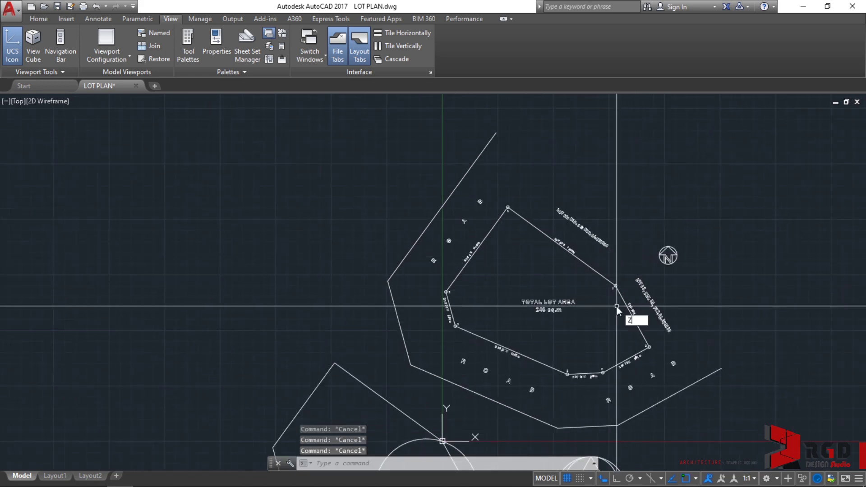
Use Zoom with the Window option to frame the whole lot, its outer road line and the north arrow
key(Return)
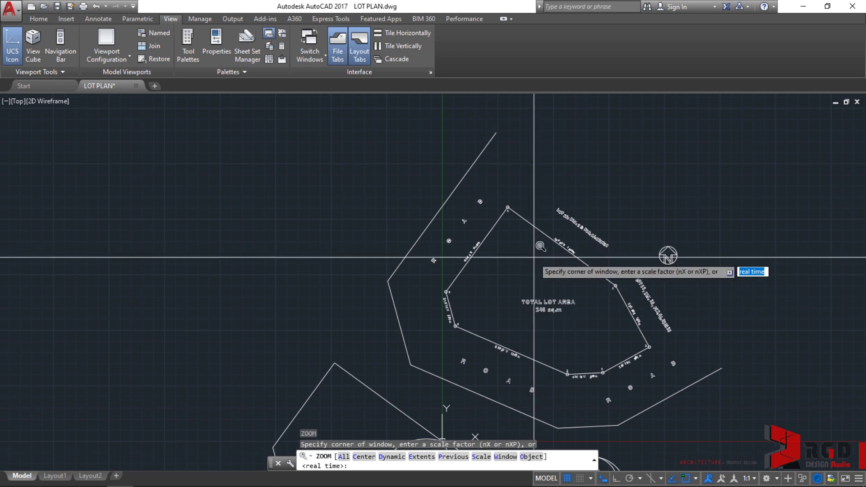
key(Return)
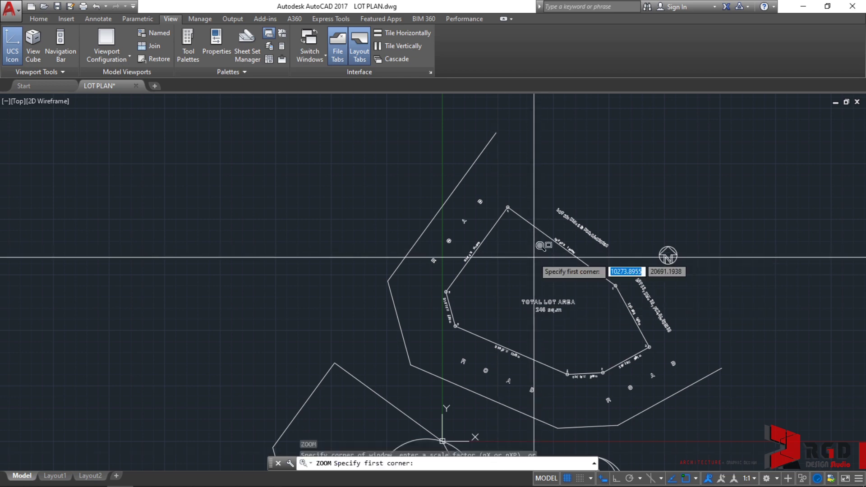
click(353, 128)
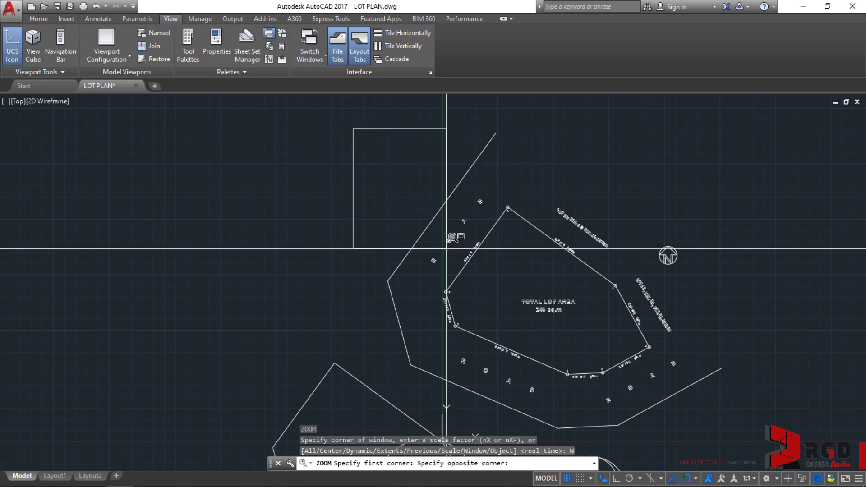
click(740, 437)
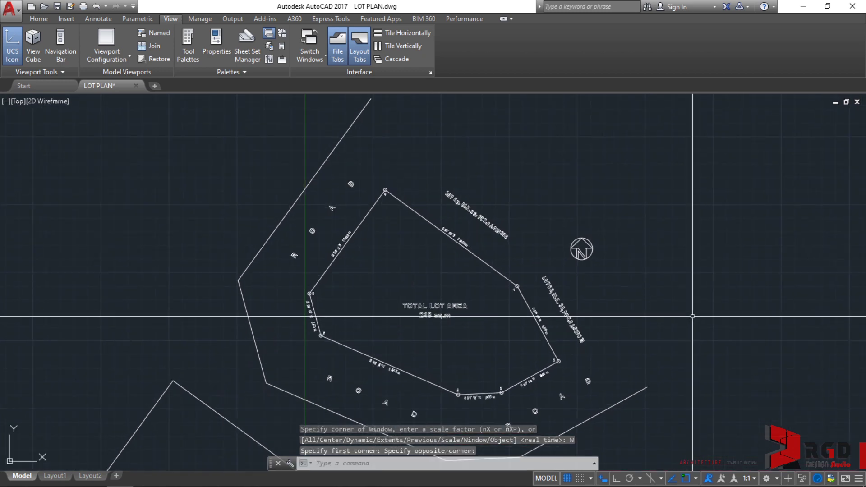
key(Escape)
key(Escape)
key(Escape)
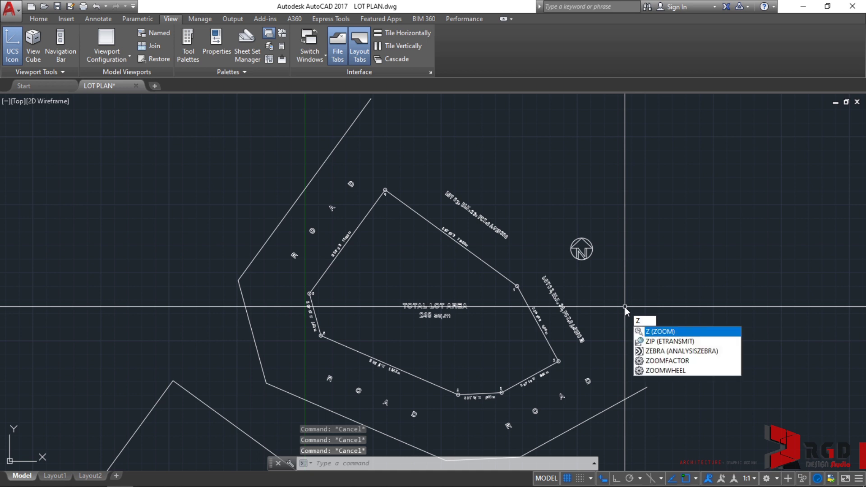
Zoom in more tightly with another window around the lot, its ROAD and LOT labels and the north arrow
key(Return)
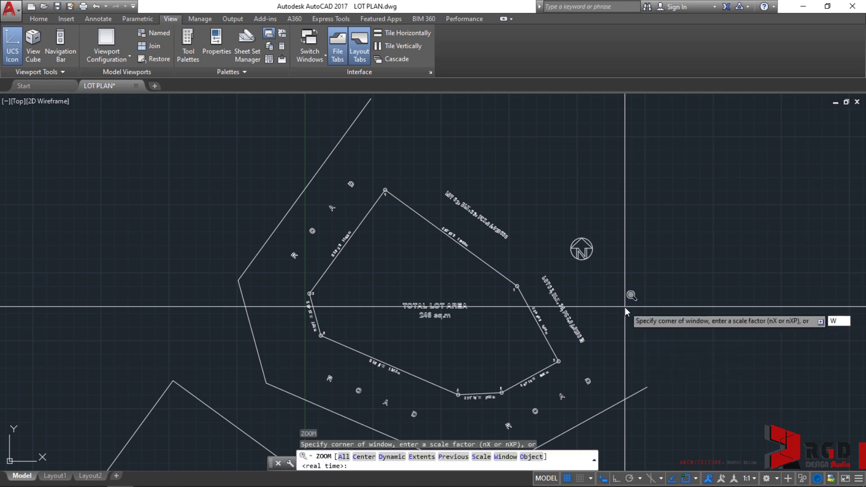
key(Return)
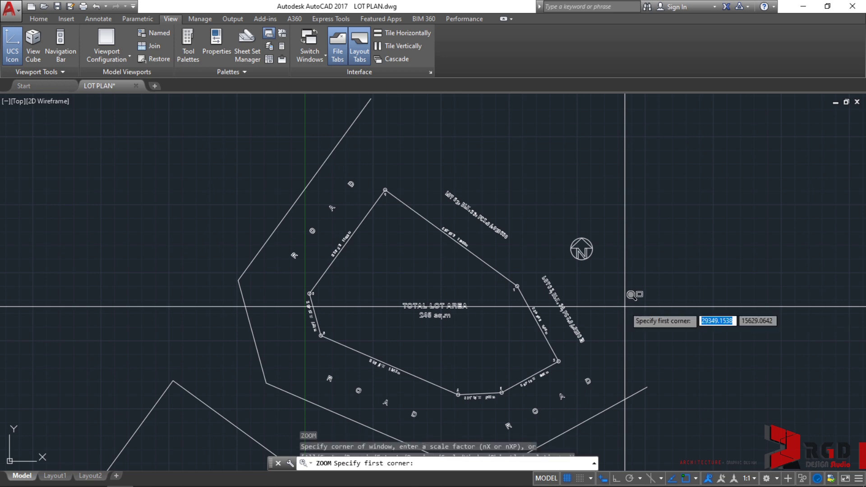
click(218, 178)
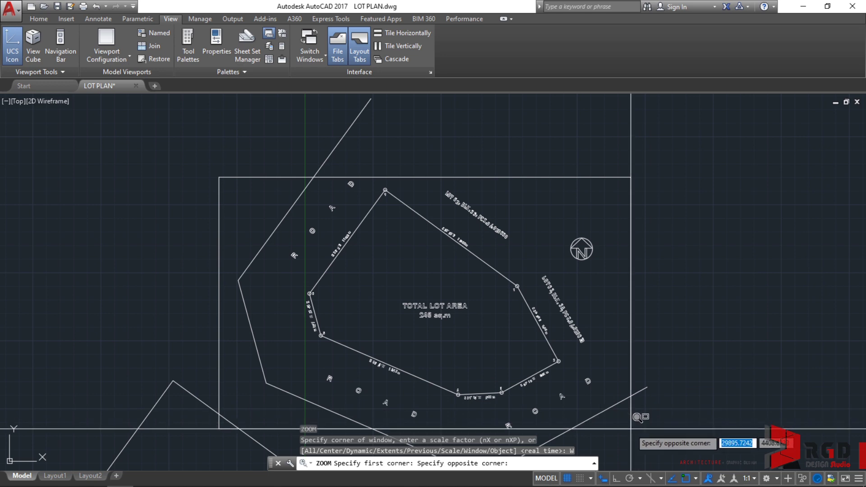
mouse_move(630, 448)
middle_down()
mouse_move(625, 387)
mouse_move(623, 409)
middle_up()
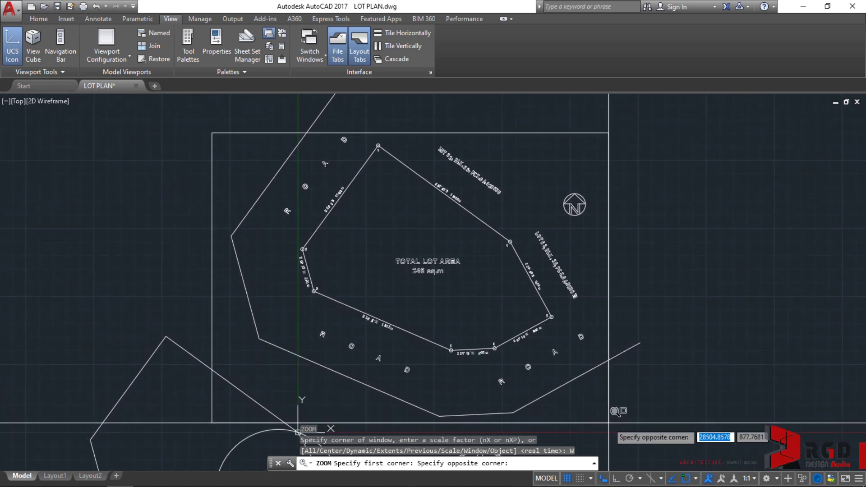
click(614, 422)
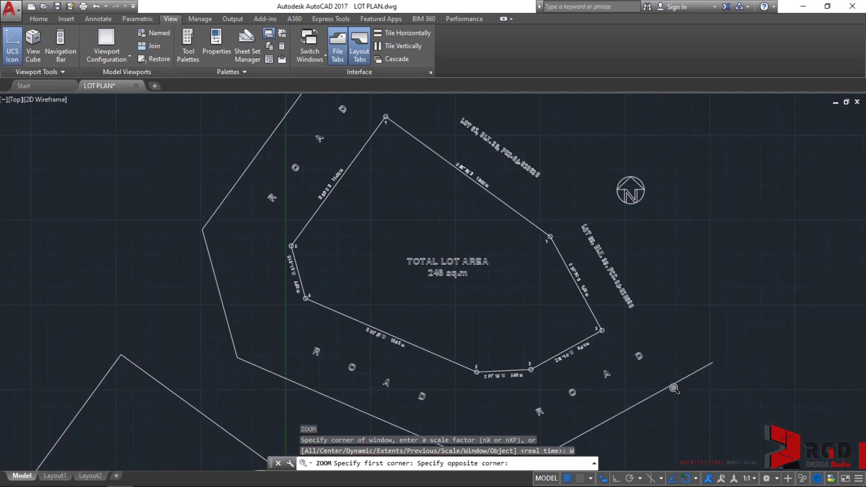